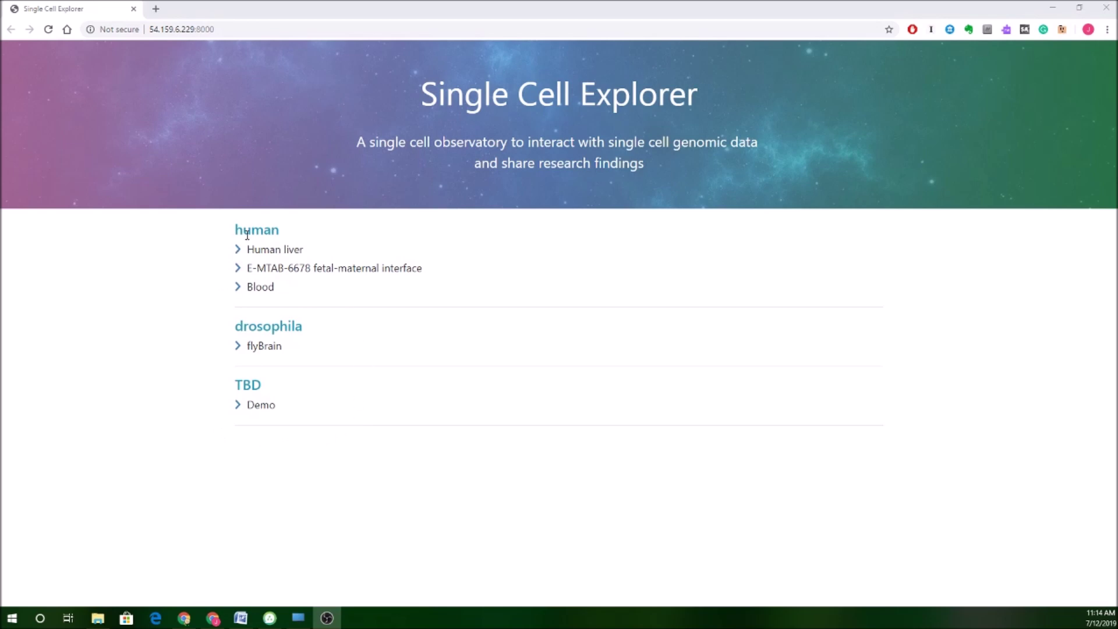
# Step: Browse Blood > Human liver and open the HuLiver dataset's cell map
pyautogui.click(240, 291)
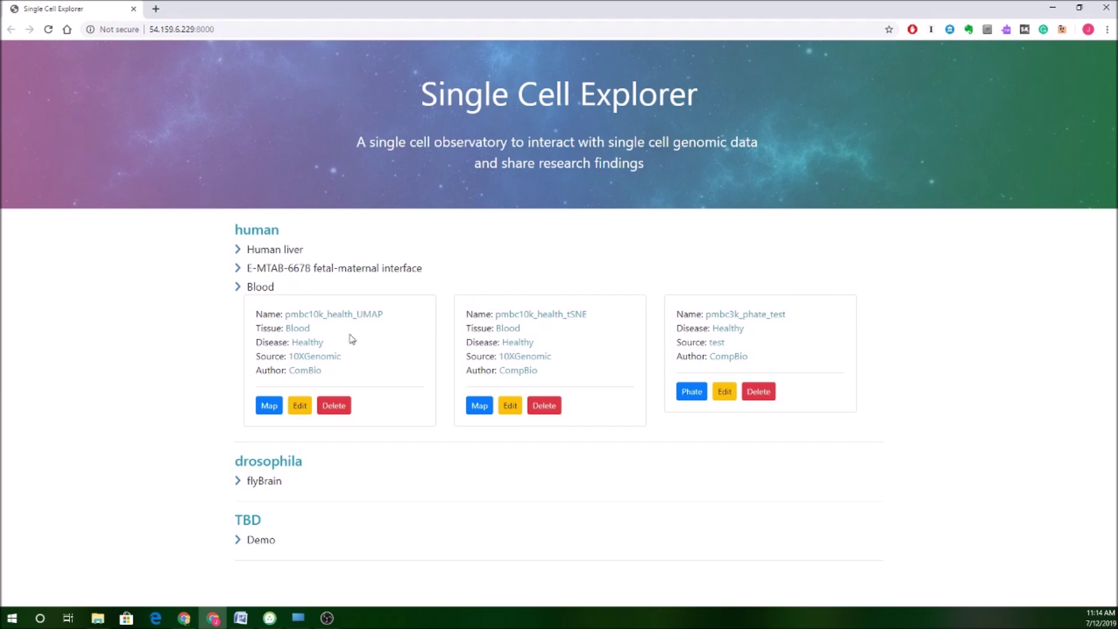
pyautogui.click(239, 251)
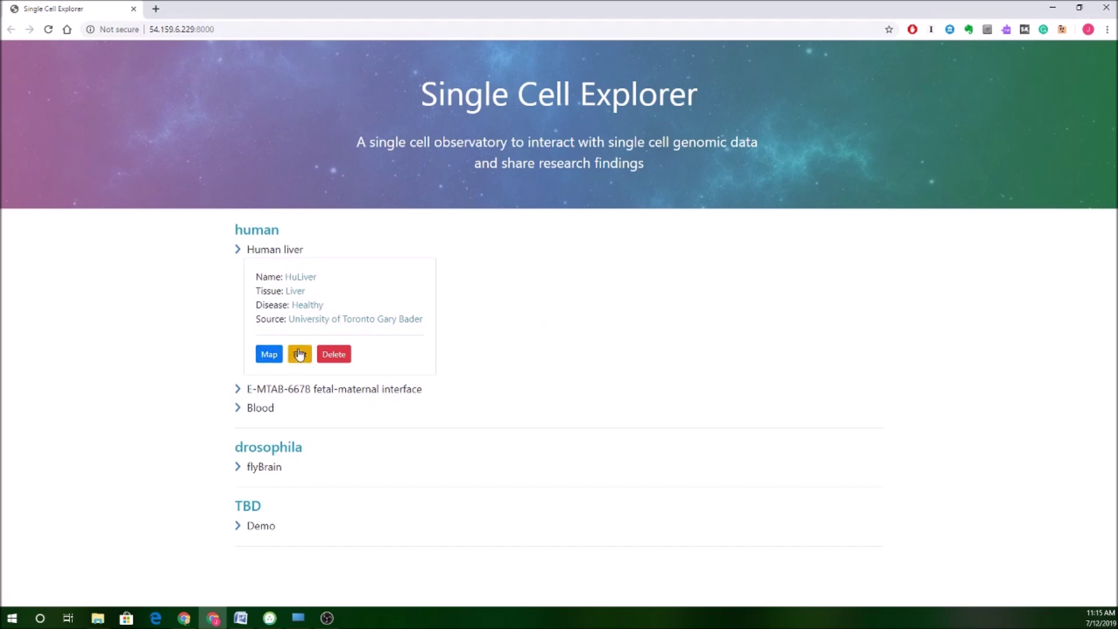
pyautogui.click(300, 354)
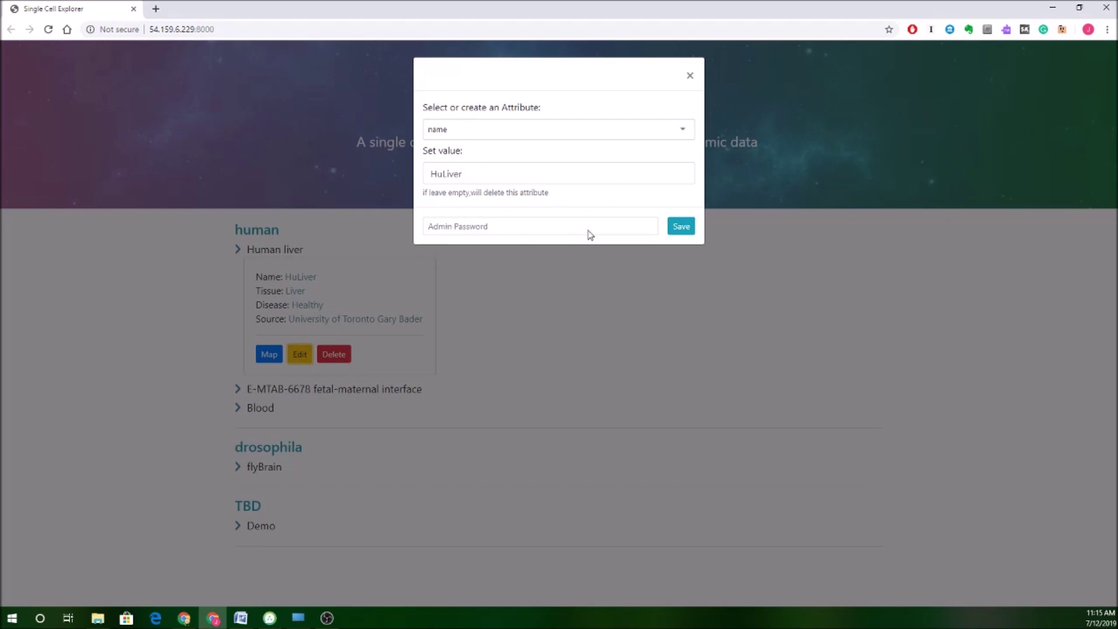
pyautogui.click(690, 75)
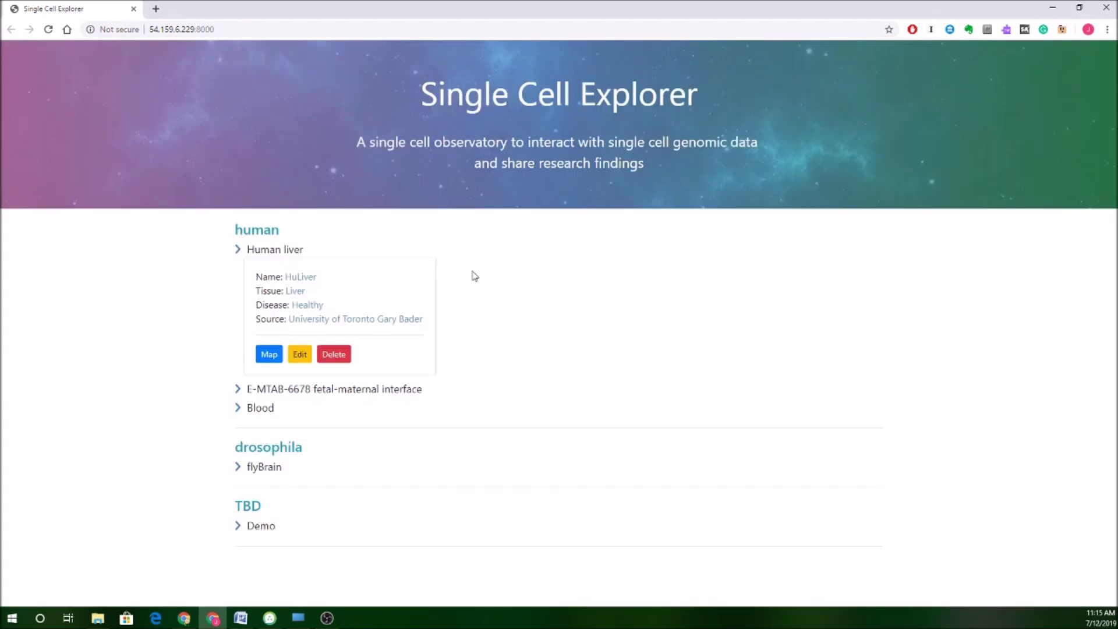
pyautogui.click(269, 358)
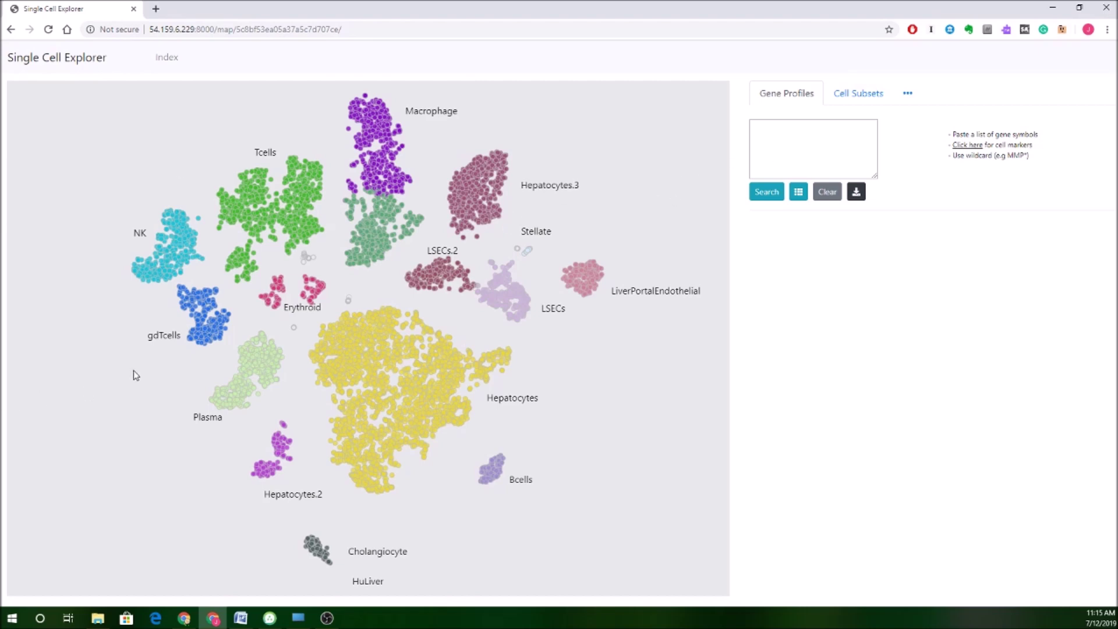
# Step: Search the gene SLC22A1 and review its highlighted positive cells and per-cell-type plots
pyautogui.click(808, 158)
pyautogui.write('SLC22A1')
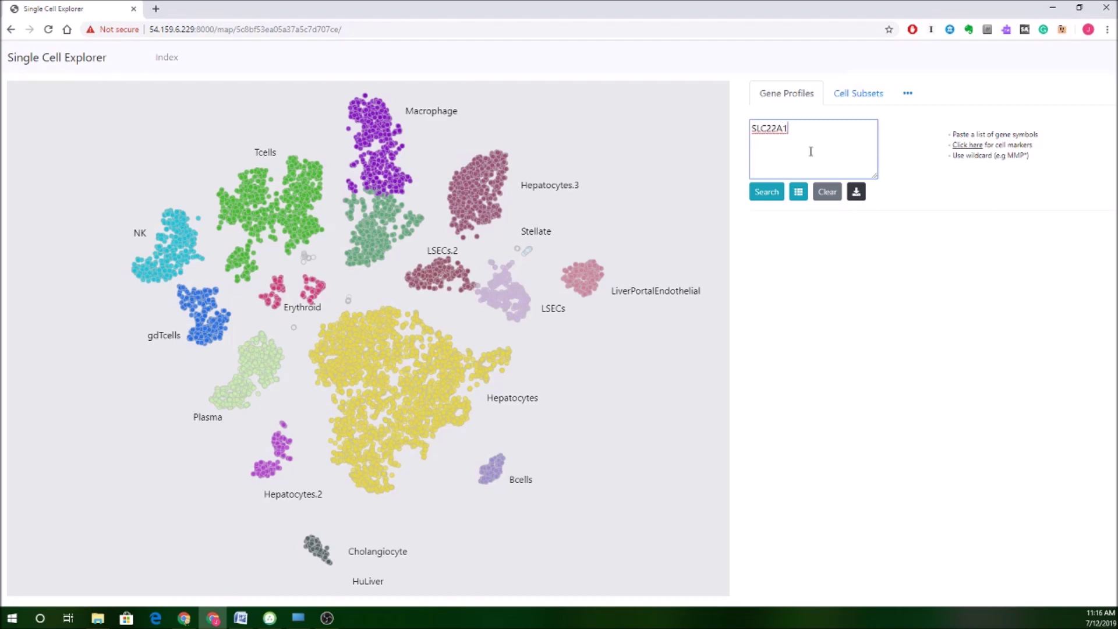
pyautogui.click(766, 194)
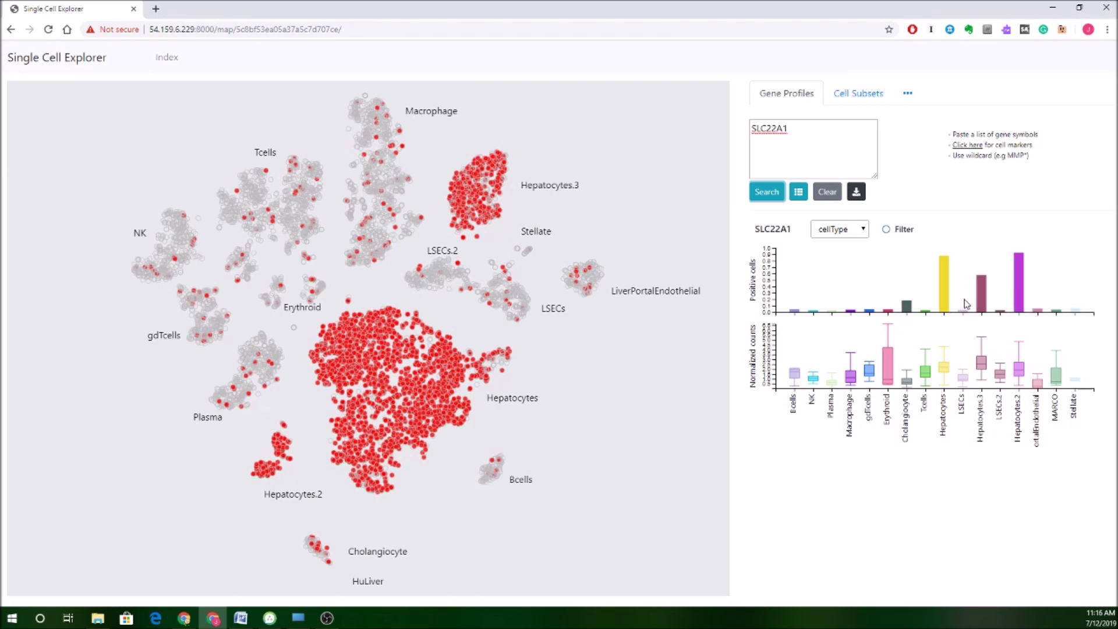
pyautogui.moveTo(950, 301)
pyautogui.click(807, 129)
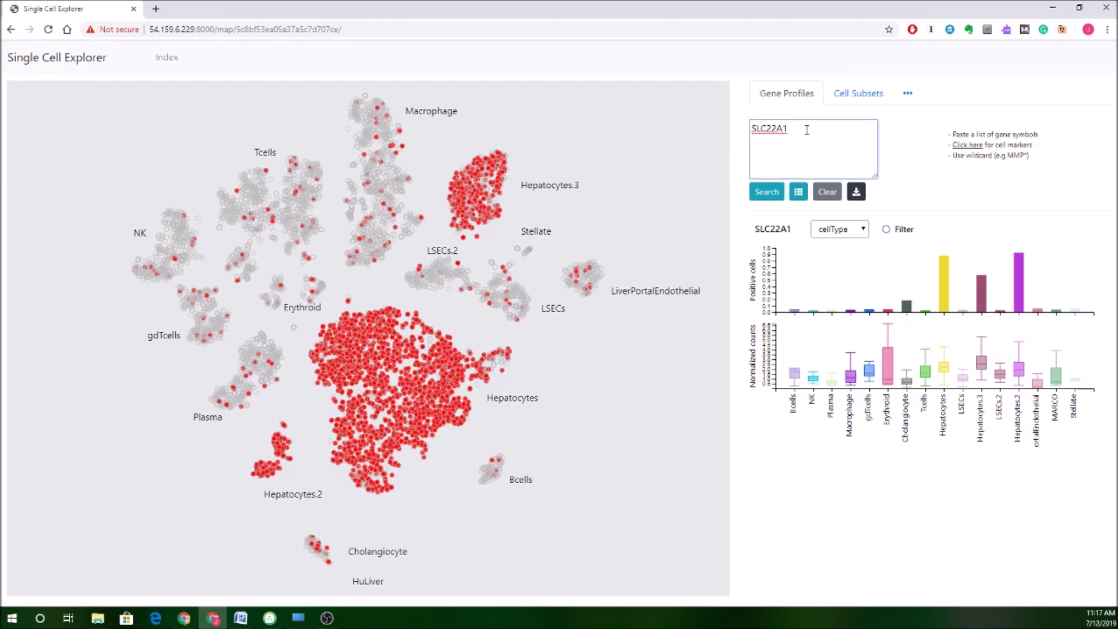
# Step: Add CD4 below SLC22A1 and search both genes together
pyautogui.press('Return')
pyautogui.write('cd')
pyautogui.write('D')
pyautogui.write('4')
pyautogui.click(768, 193)
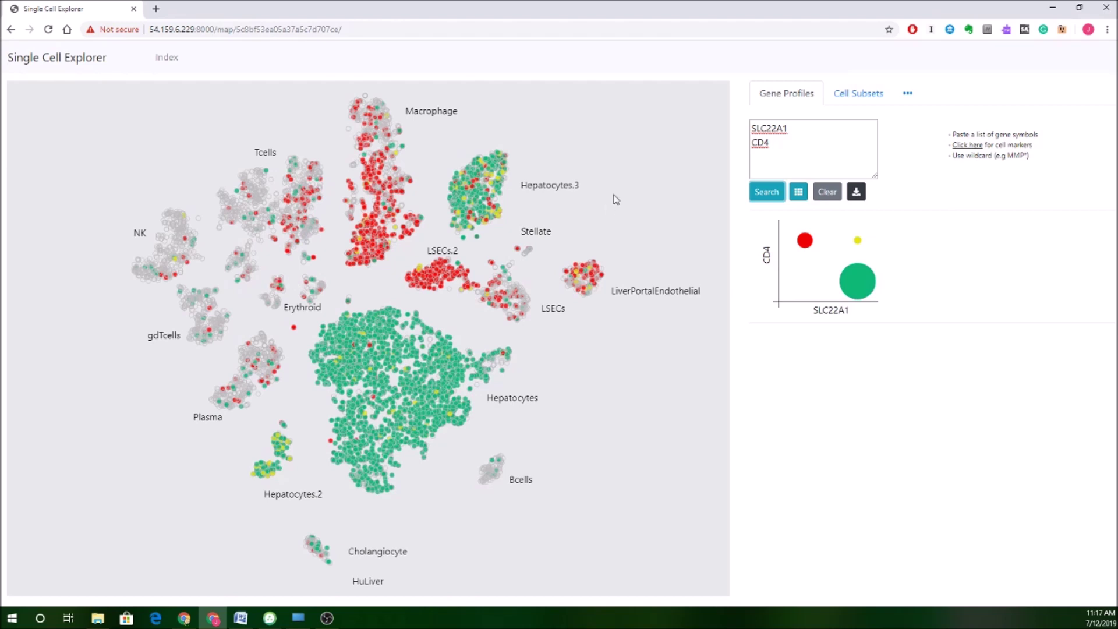
# Step: Add IL6, IL12, MMP1 and MMP2 to the gene list and search all genes
pyautogui.click(784, 143)
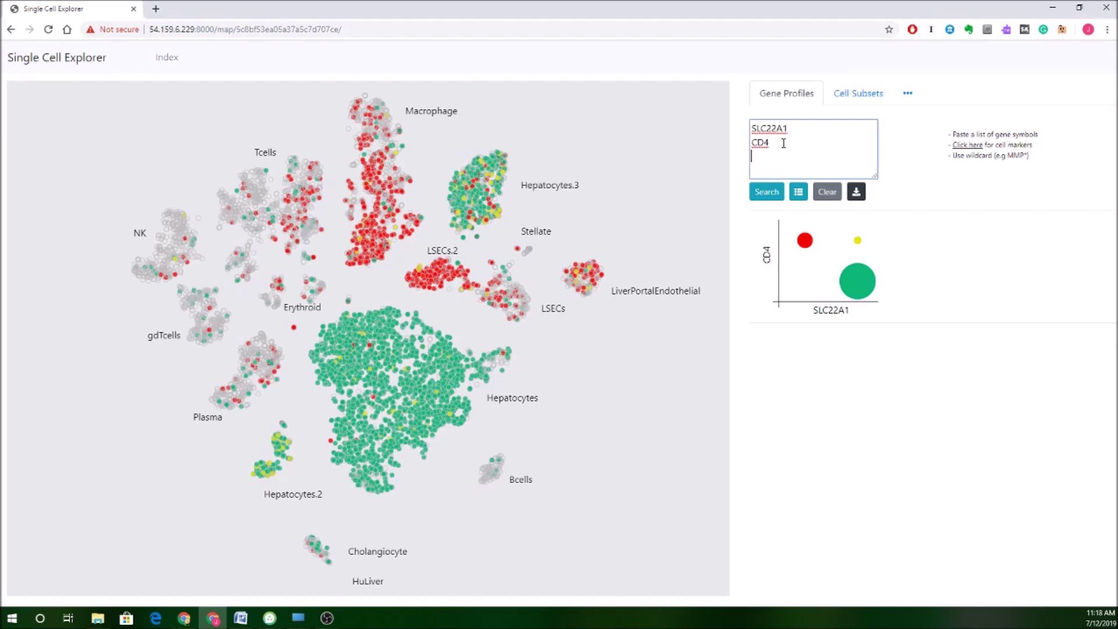
pyautogui.write('il66')
pyautogui.press('Return')
pyautogui.write('IL12')
pyautogui.press('Return')
pyautogui.write('MM')
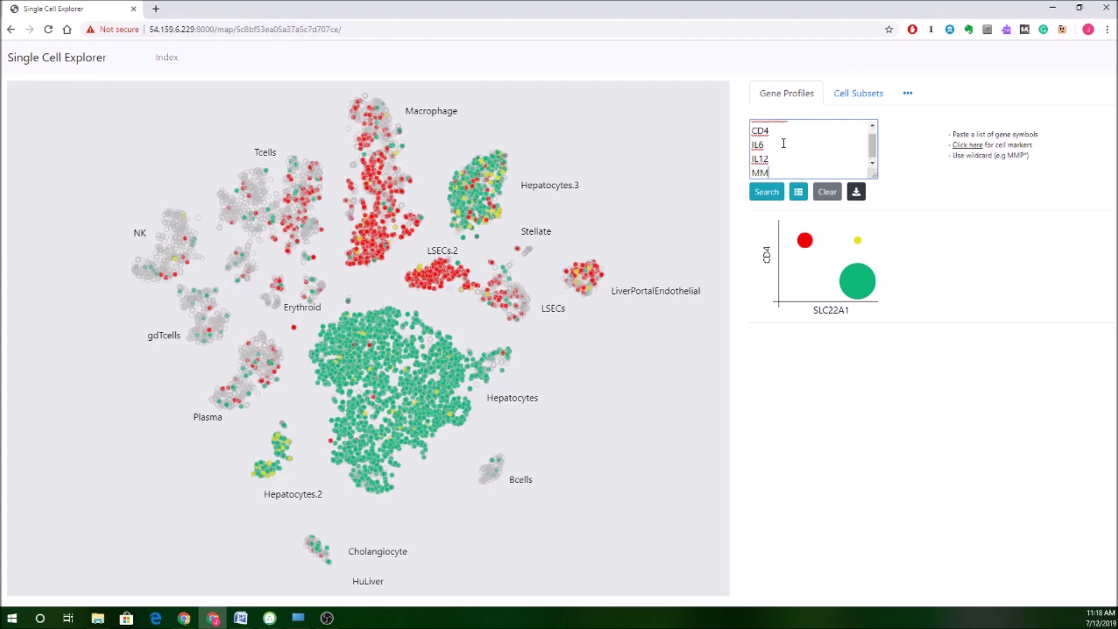
pyautogui.write('P1')
pyautogui.press('Return')
pyautogui.write('MMP2')
pyautogui.click(773, 193)
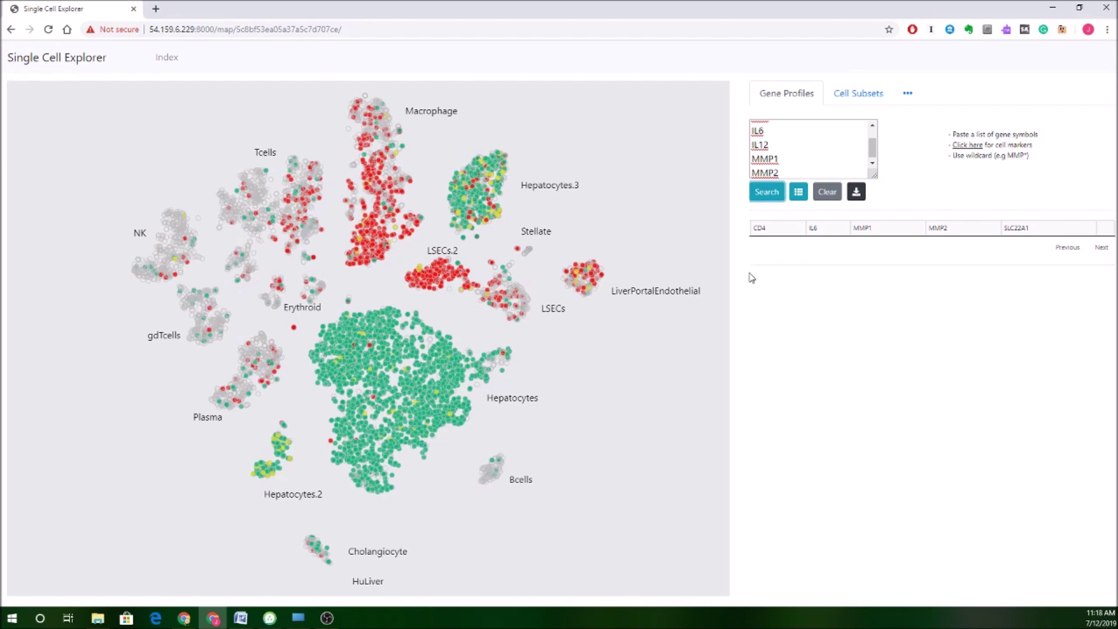
# Step: Review the CD4, IL6, MMP1, MMP2 and SLC22A1 expression profiles one by one
pyautogui.click(756, 230)
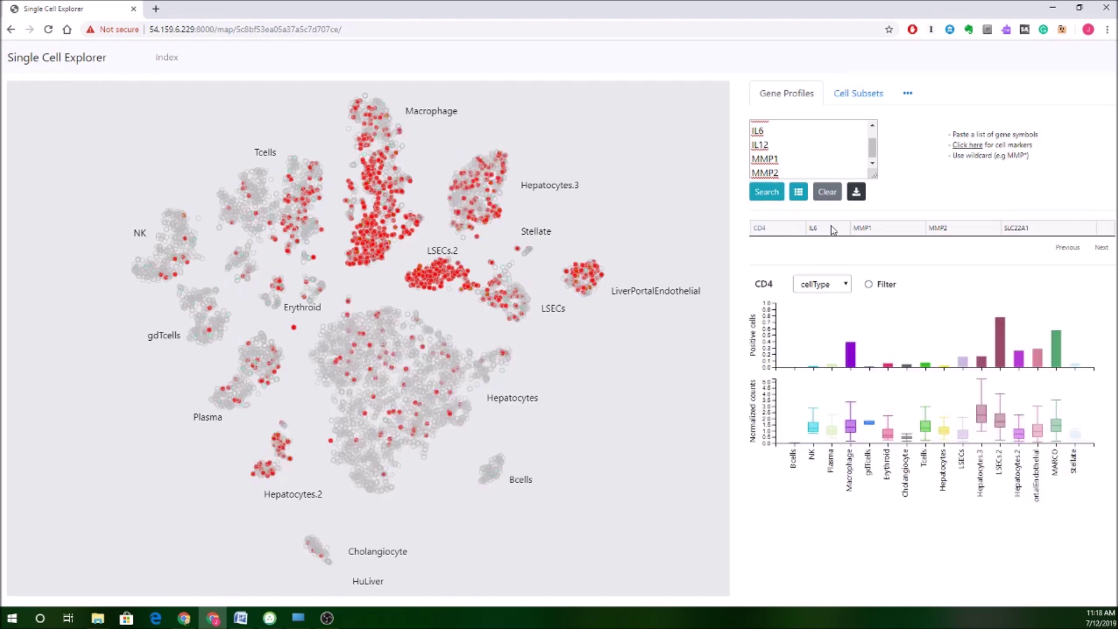
pyautogui.click(818, 233)
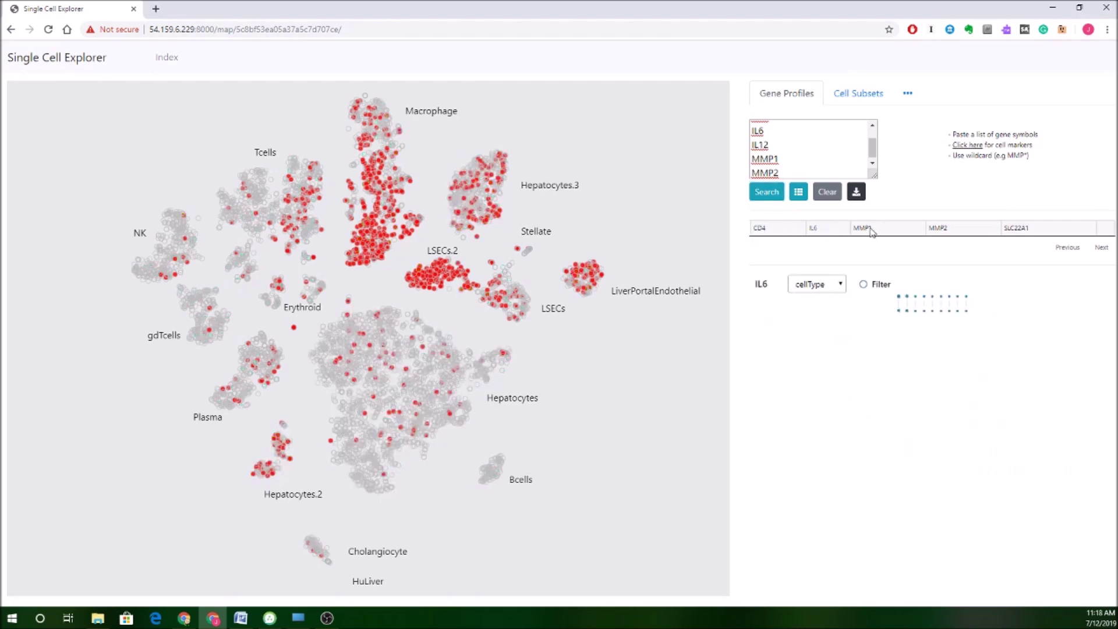
pyautogui.click(874, 230)
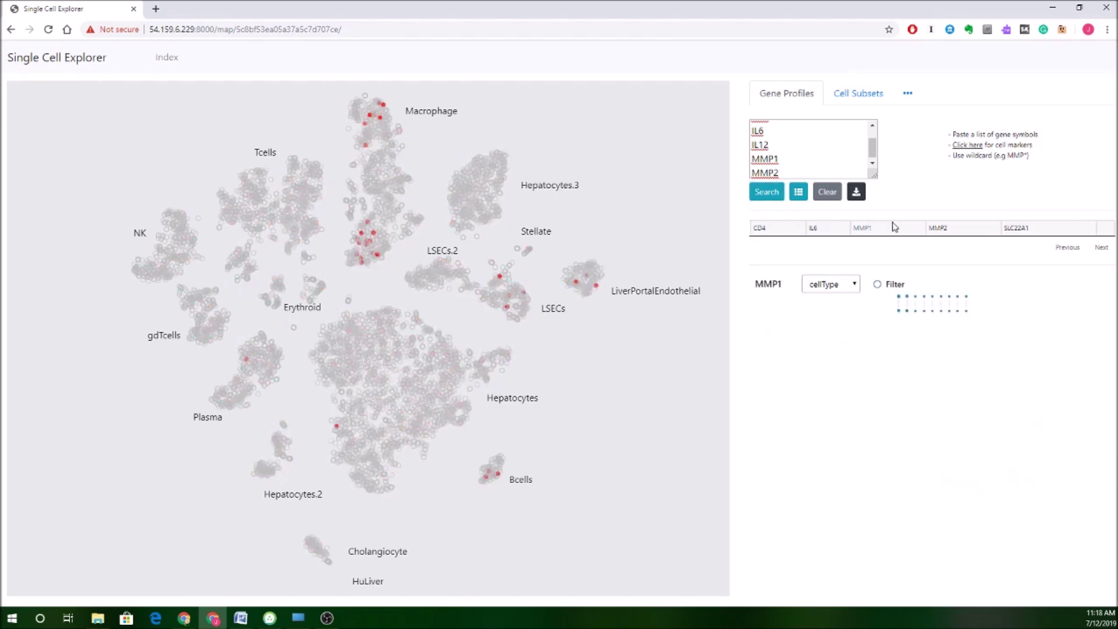
pyautogui.click(934, 230)
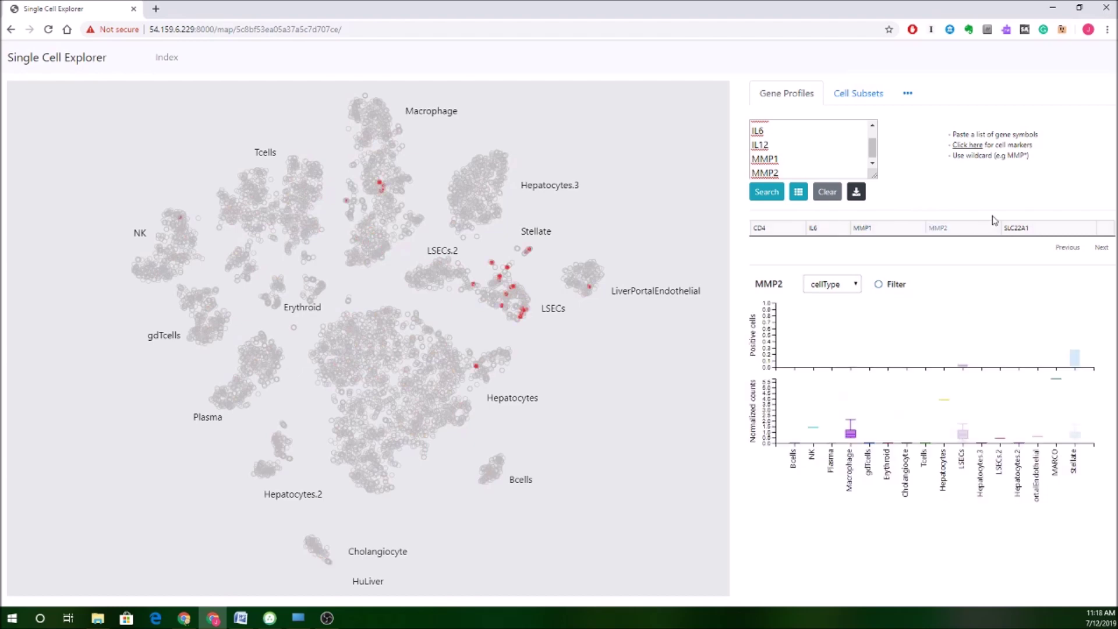
pyautogui.click(1011, 229)
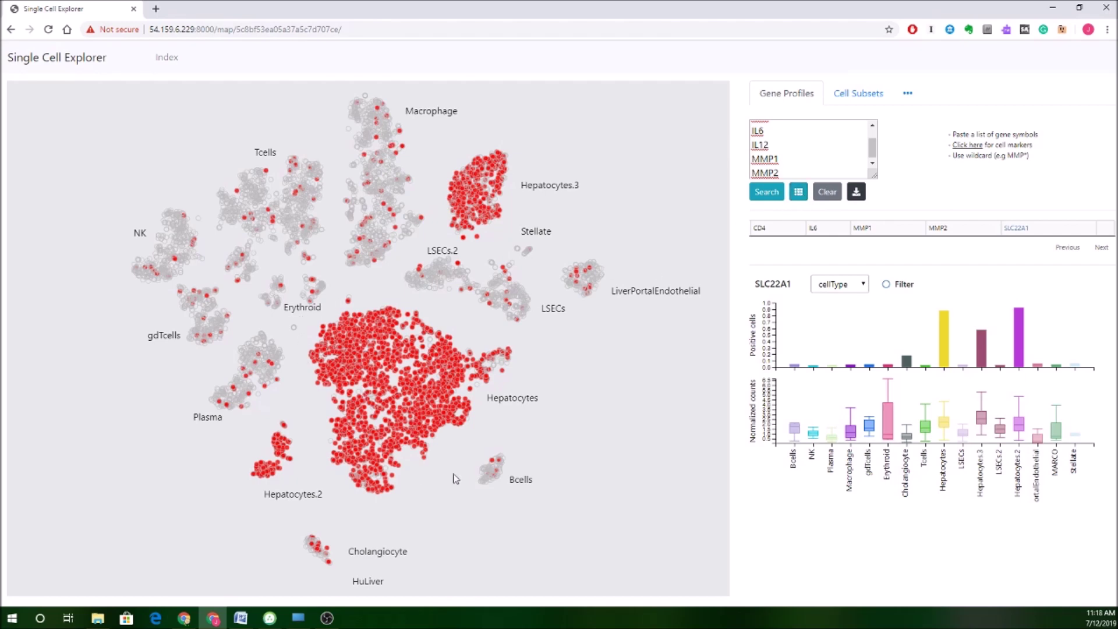
# Step: Show the five searched genes as a cell-type heatmap, then return to the map
pyautogui.click(799, 191)
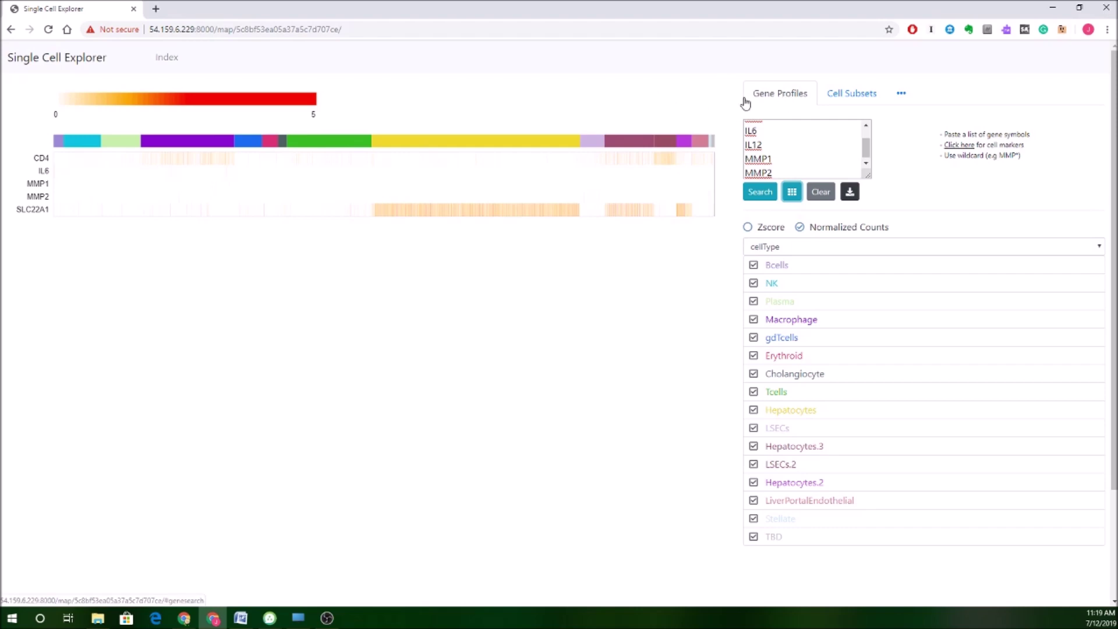
pyautogui.hotkey('alt', 'Tab')
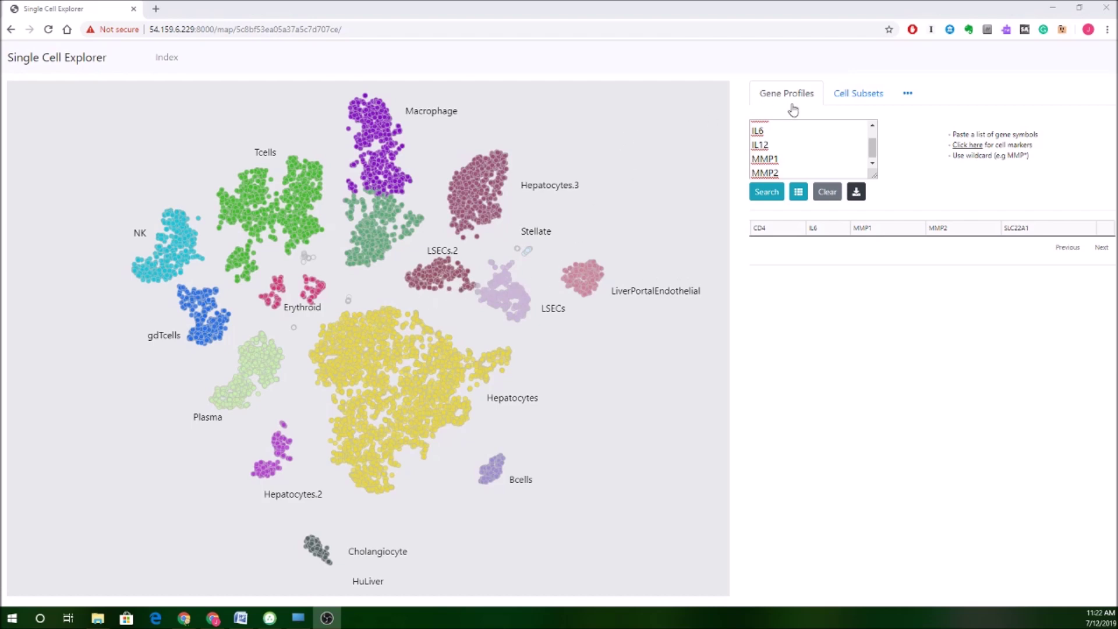
# Step: Switch to Cell Subsets and list the cellType grouping options
pyautogui.click(841, 98)
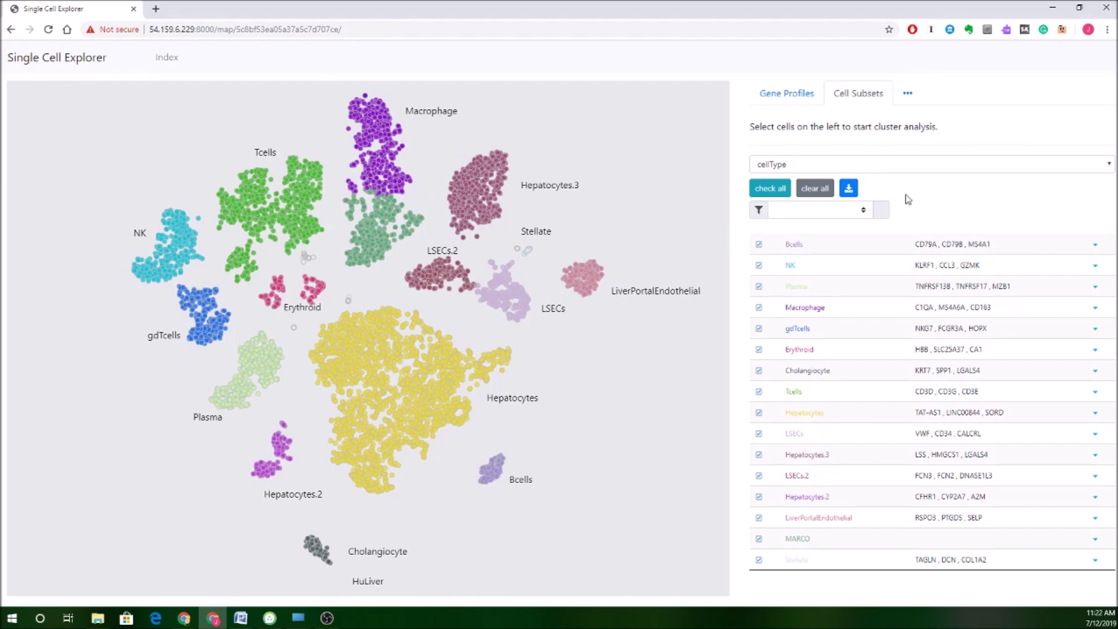
pyautogui.click(1111, 168)
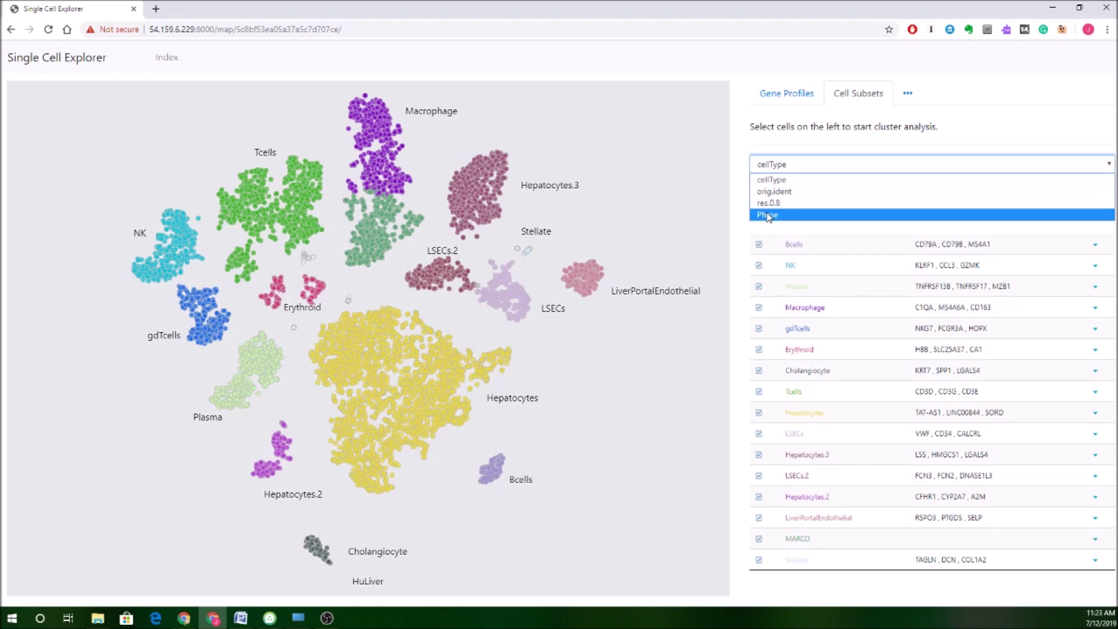
# Step: Group the HuLiver cells by Phase into S, G2M and G1 subsets
pyautogui.click(768, 215)
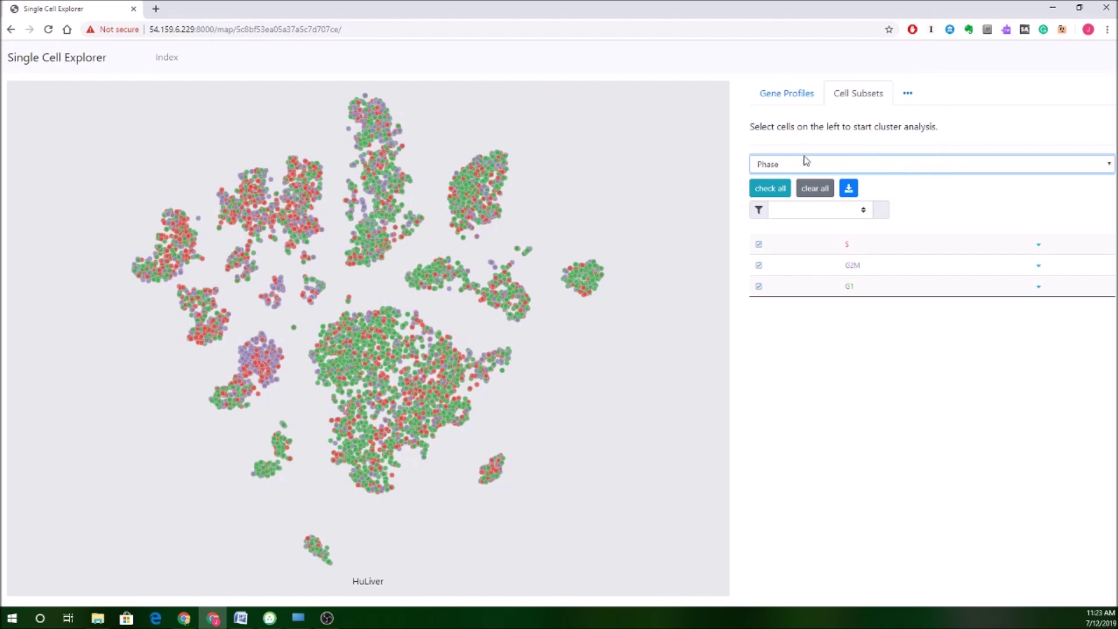
pyautogui.click(863, 211)
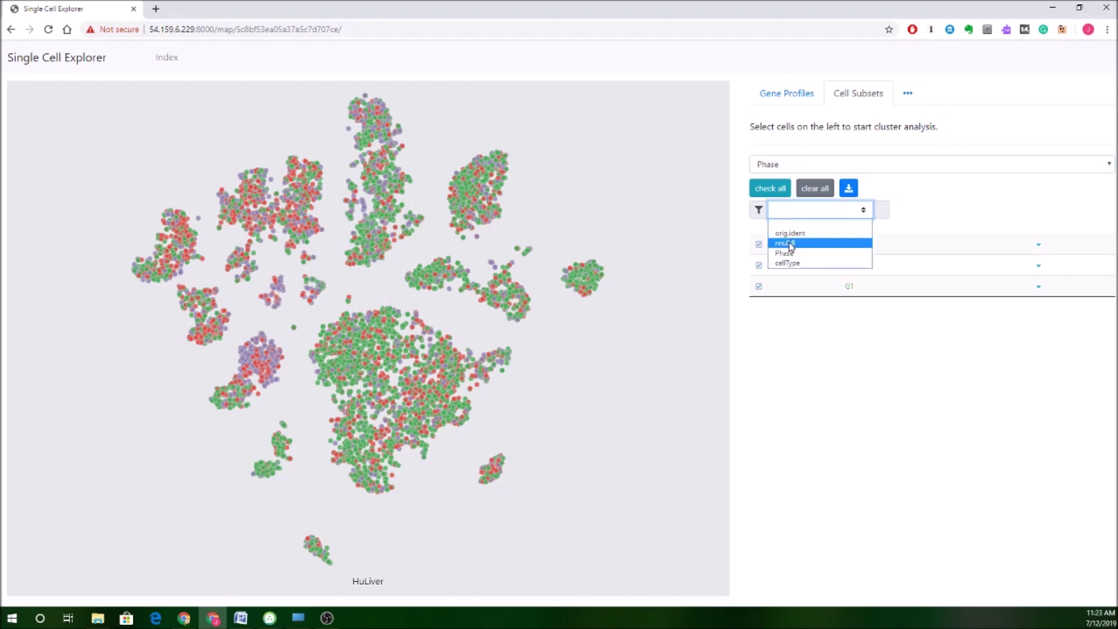
pyautogui.click(781, 377)
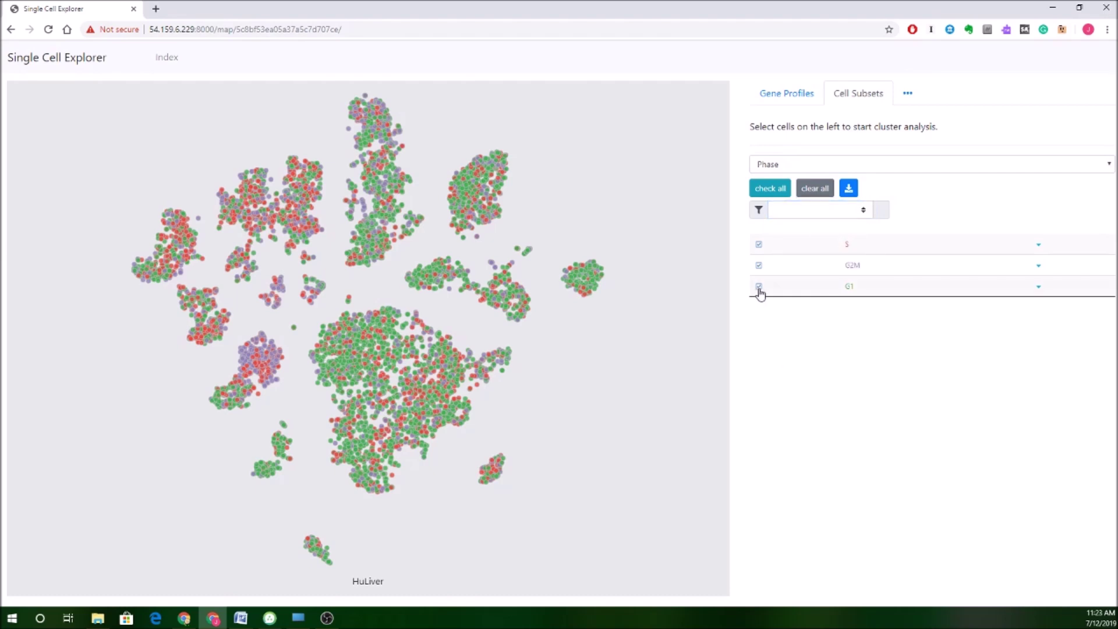
pyautogui.click(759, 287)
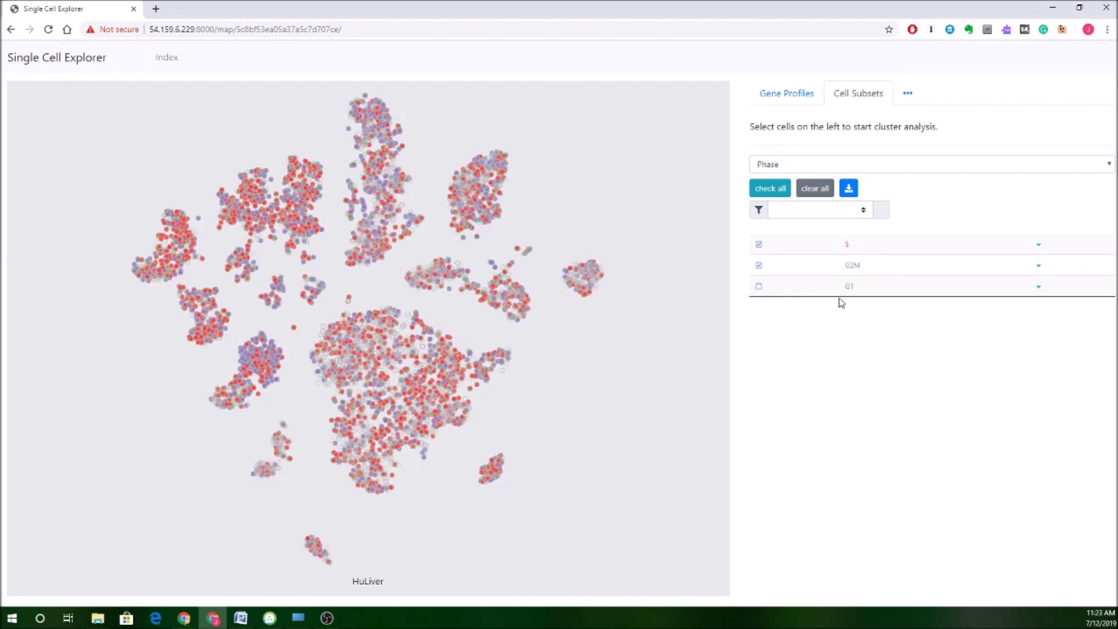
pyautogui.click(759, 267)
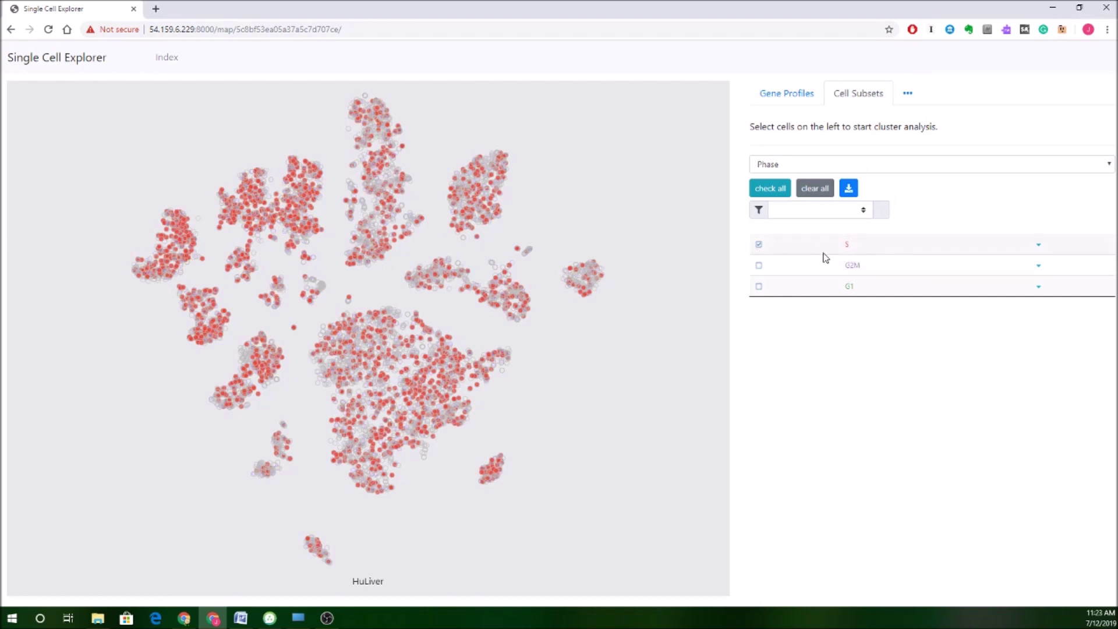
pyautogui.click(759, 267)
pyautogui.click(759, 286)
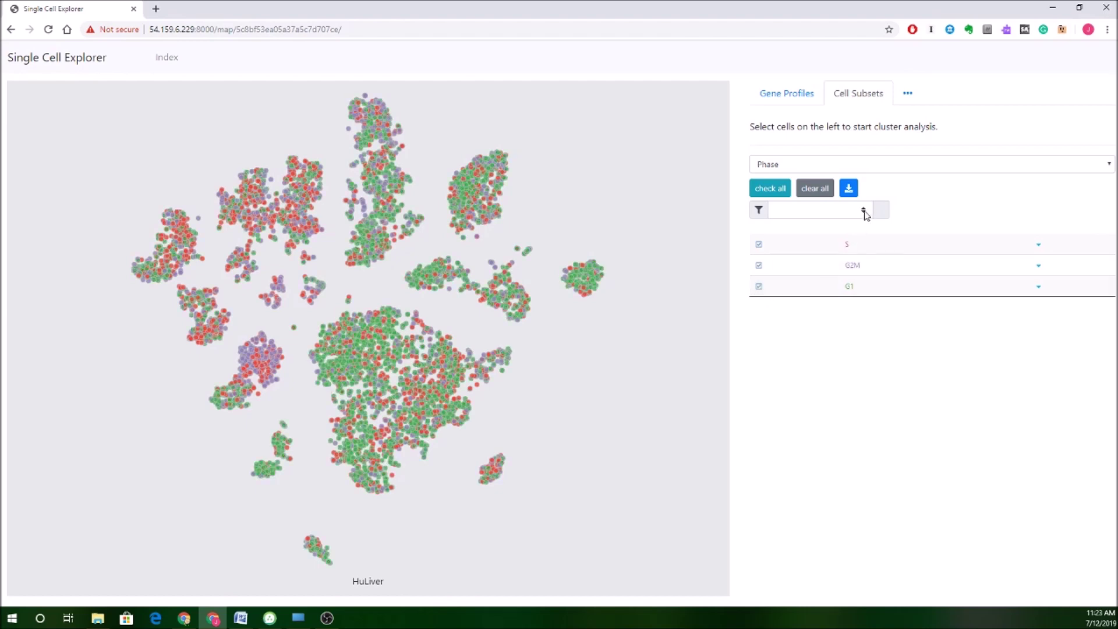
pyautogui.click(1088, 165)
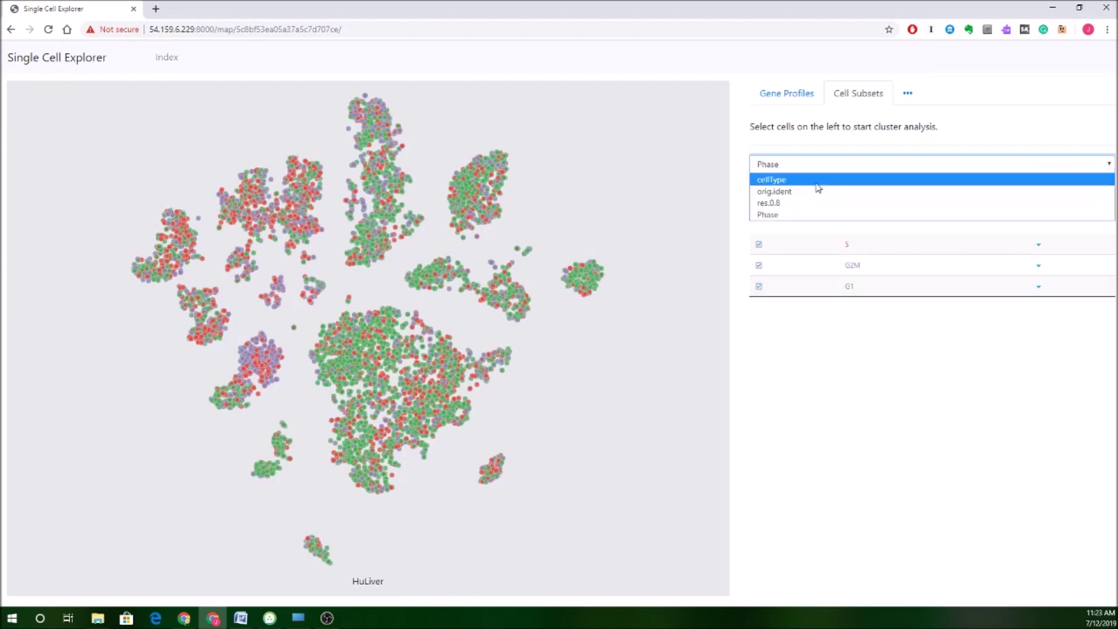
# Step: Regroup by cellType, set the filter to cellType, and toggle Hepatocytes off and back on
pyautogui.click(817, 182)
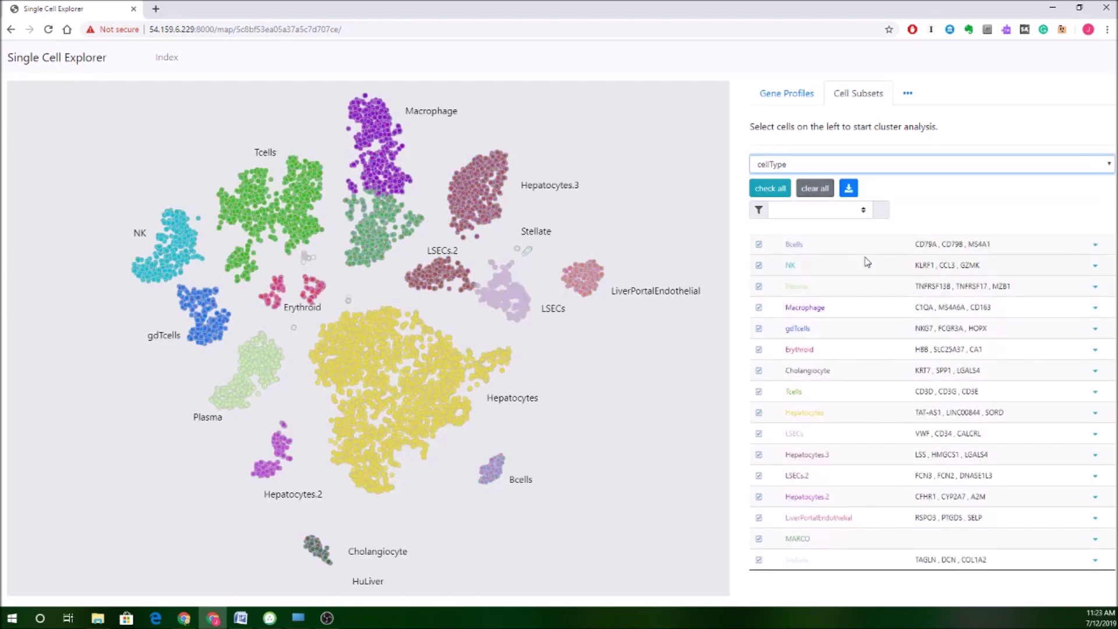
pyautogui.click(760, 414)
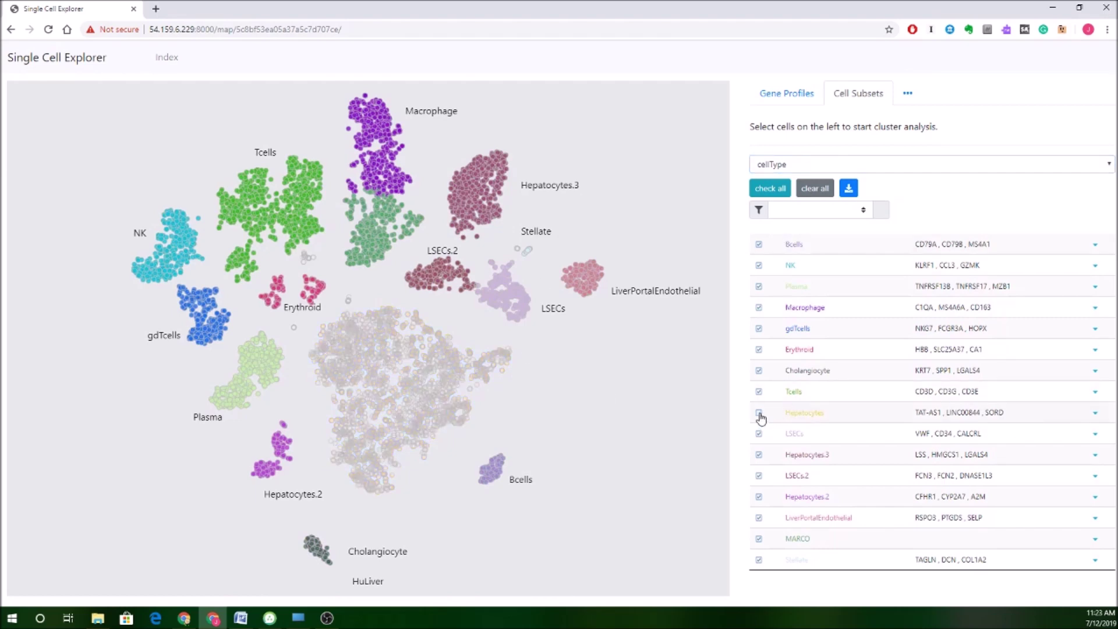
pyautogui.click(862, 218)
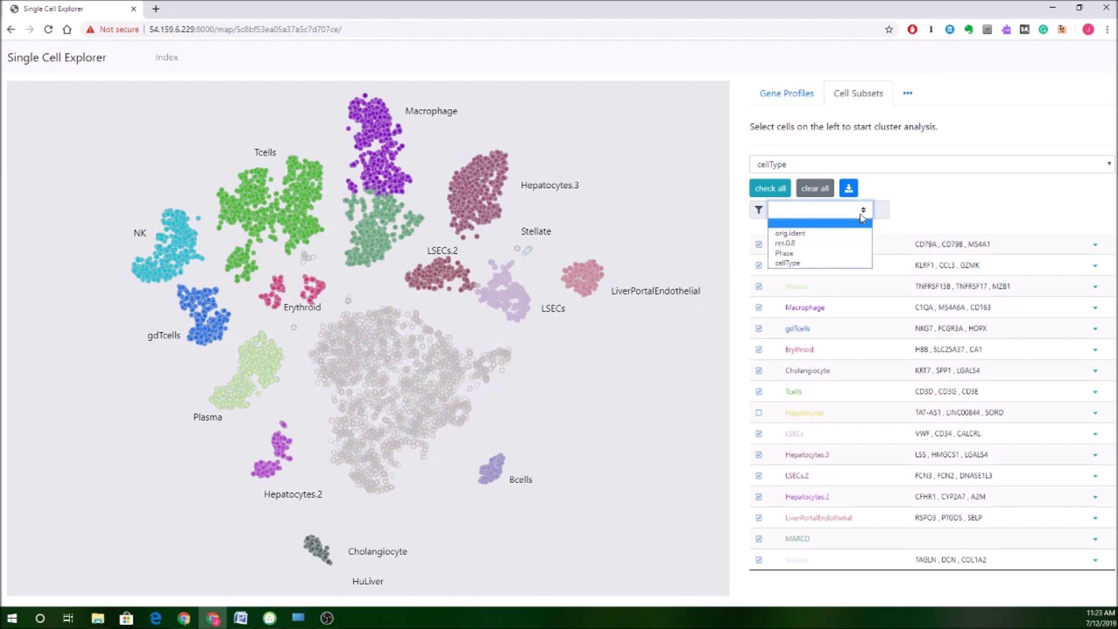
pyautogui.click(808, 263)
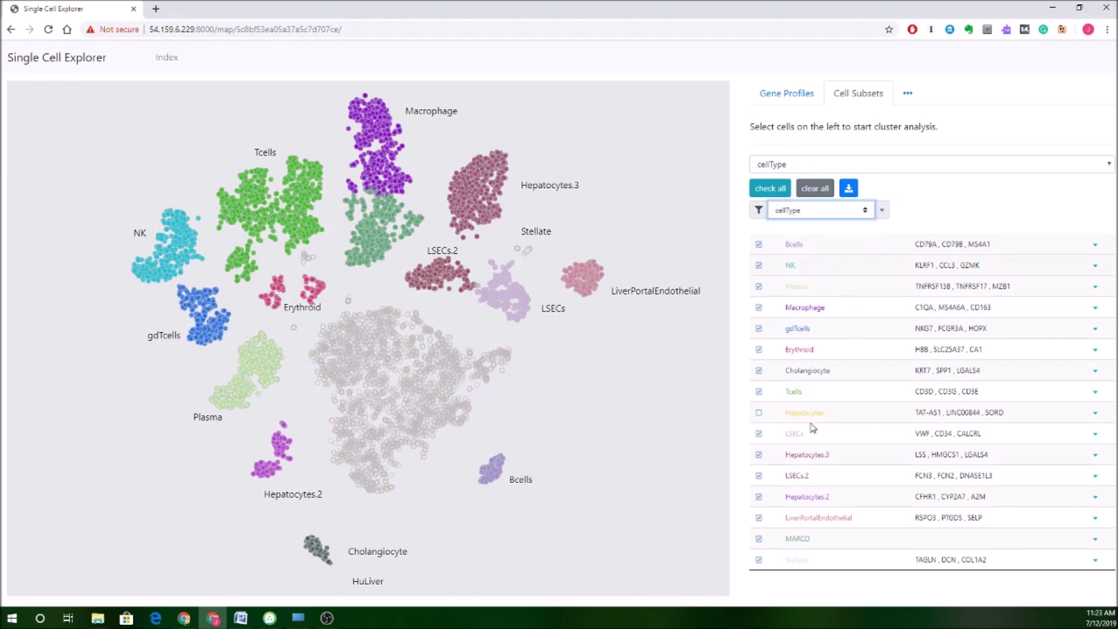
pyautogui.click(759, 413)
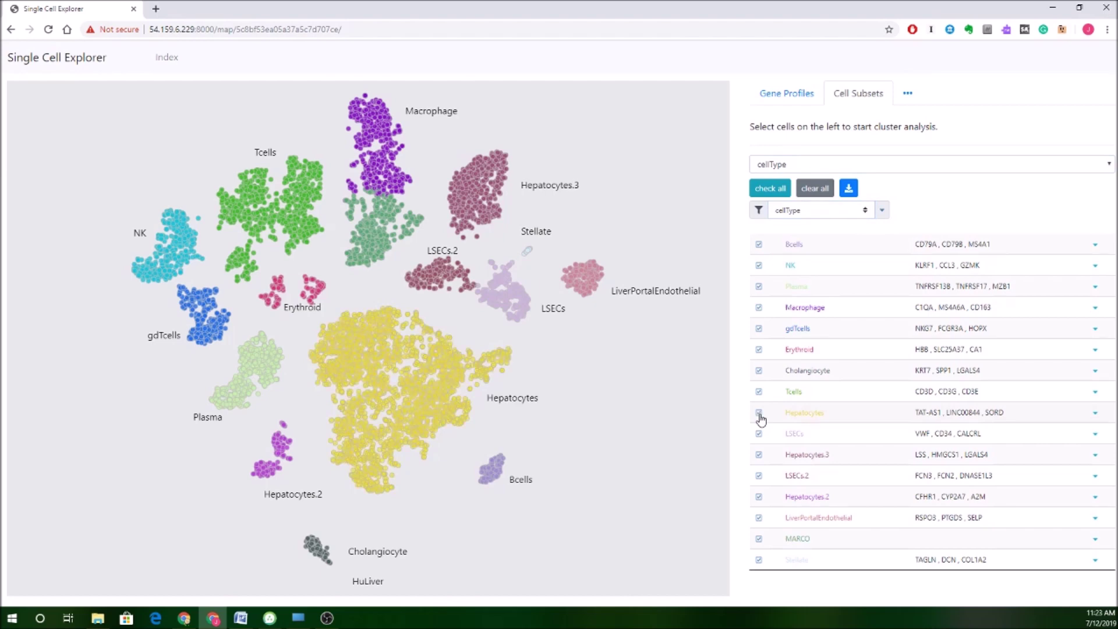
pyautogui.click(759, 413)
pyautogui.click(759, 413)
pyautogui.moveTo(411, 204)
pyautogui.mouseDown()
pyautogui.moveTo(354, 196)
pyautogui.moveTo(338, 199)
pyautogui.moveTo(336, 215)
pyautogui.mouseUp()
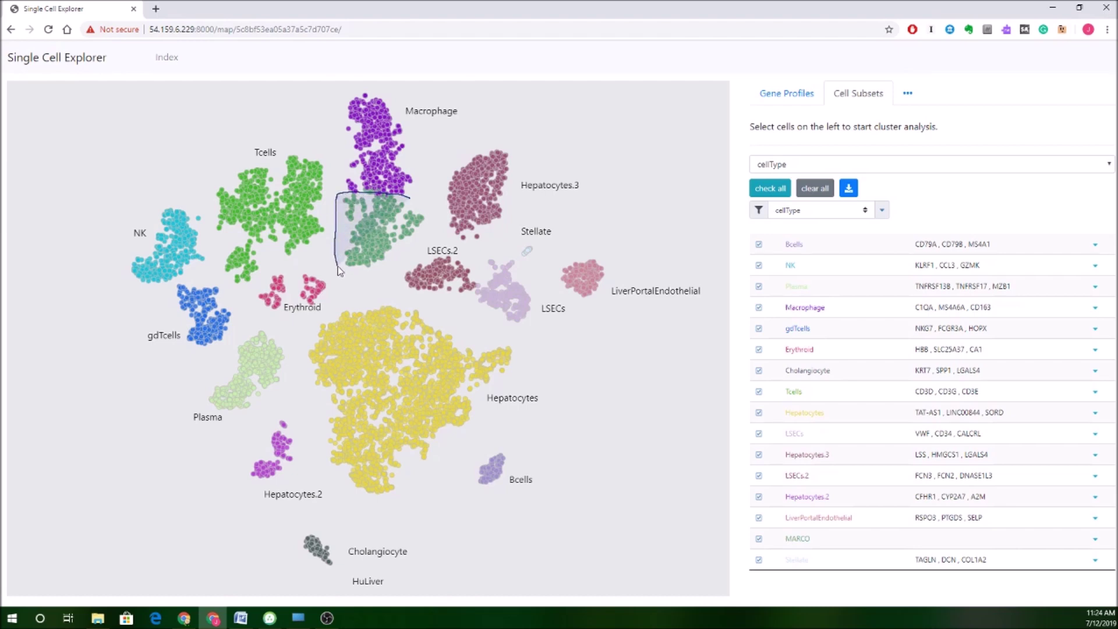
# Step: Lasso the green cluster under Macrophage on the t-SNE map, selecting 535 cells
pyautogui.moveTo(338, 267)
pyautogui.mouseDown()
pyautogui.moveTo(382, 271)
pyautogui.moveTo(428, 235)
pyautogui.moveTo(434, 213)
pyautogui.moveTo(409, 203)
pyautogui.mouseUp()
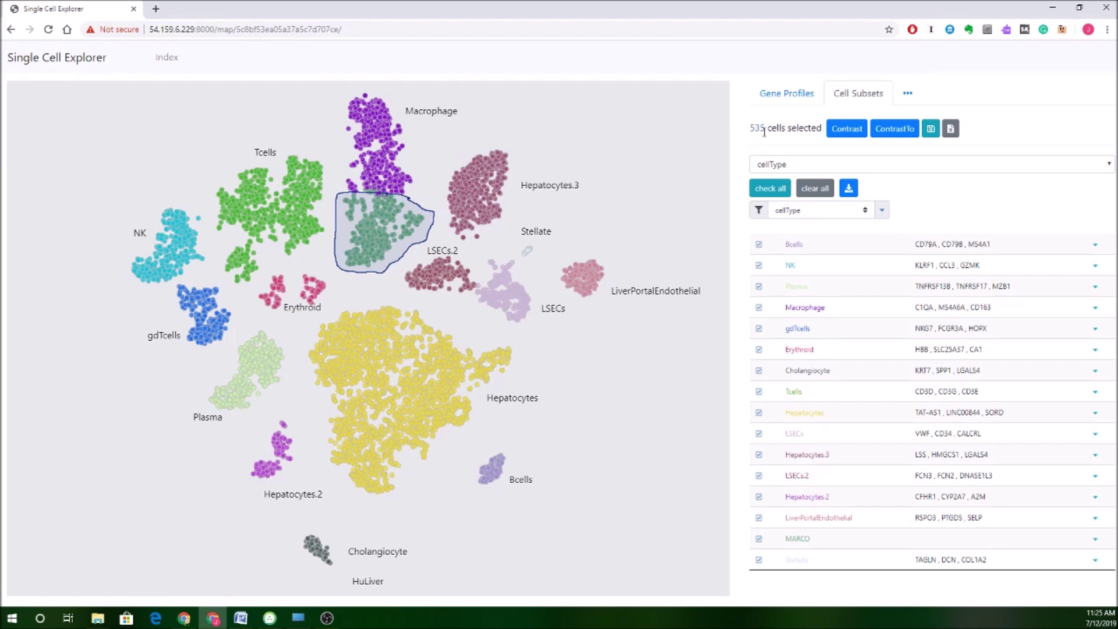
# Step: Contrast the 535 cells against the rest, giving C1QA-led positive and MT1X-led negative genes
pyautogui.click(839, 133)
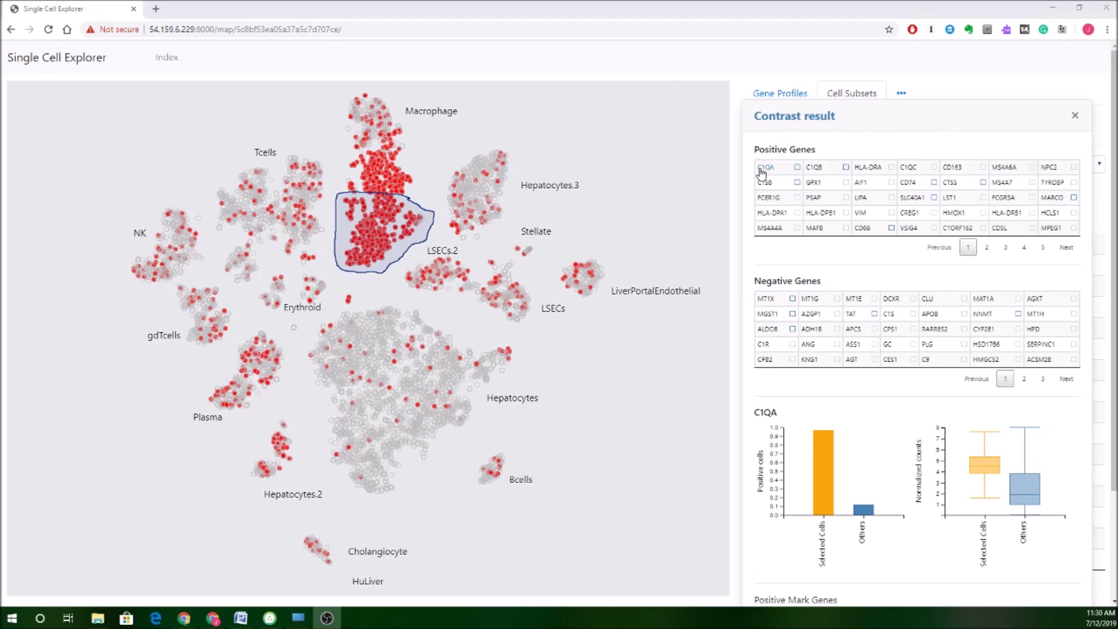
pyautogui.click(761, 173)
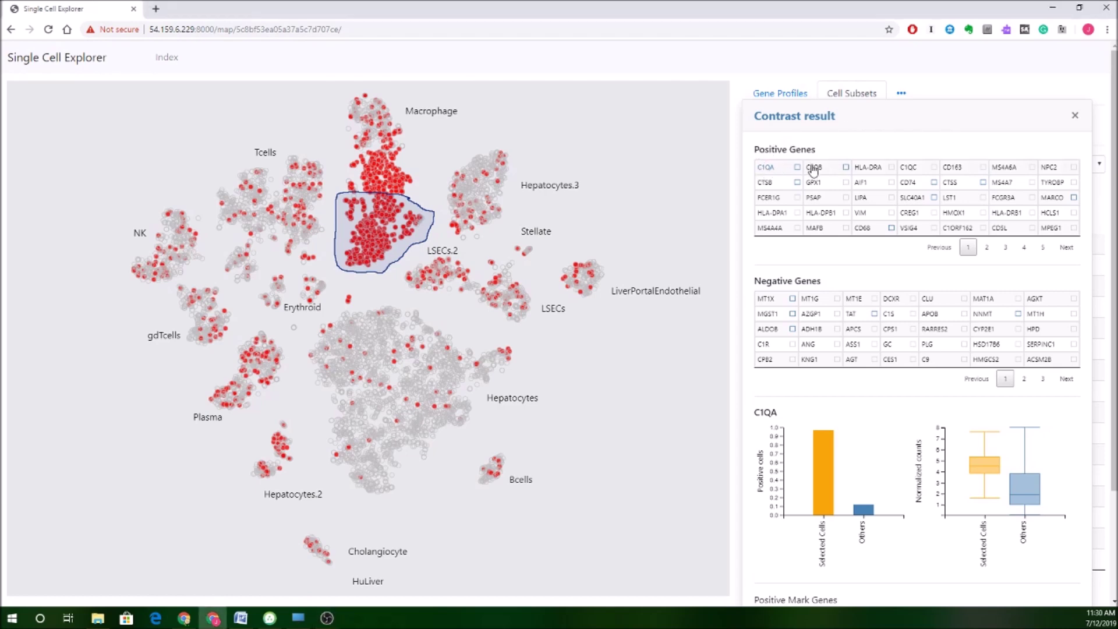
# Step: Preview C1QB, CTSB, FCER1G and C1QA expression across the map
pyautogui.click(813, 169)
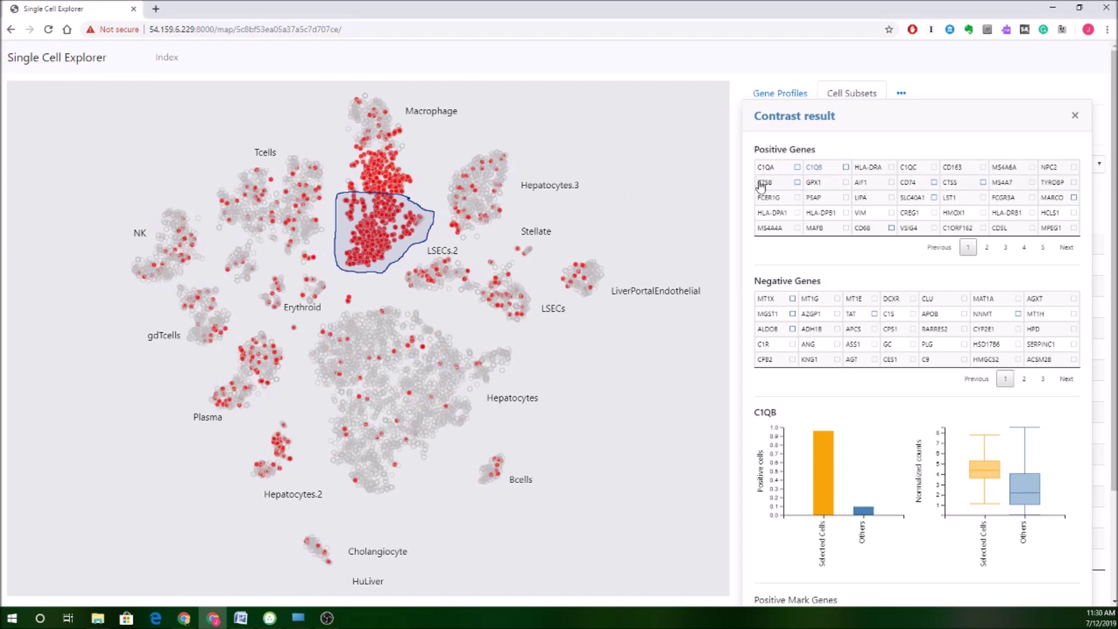
pyautogui.click(762, 183)
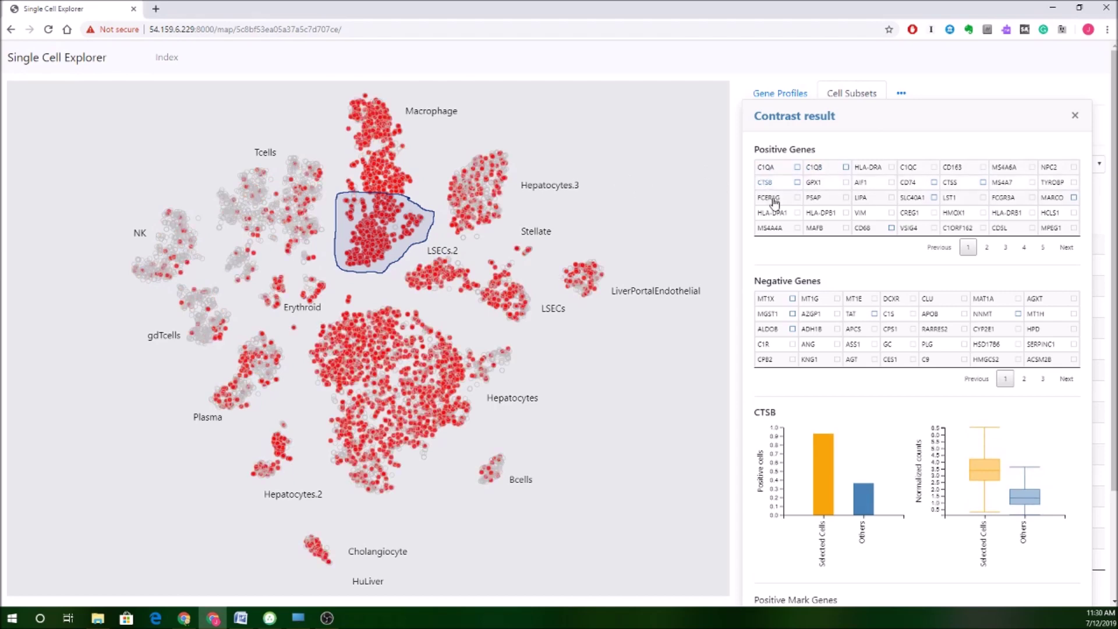
pyautogui.click(770, 198)
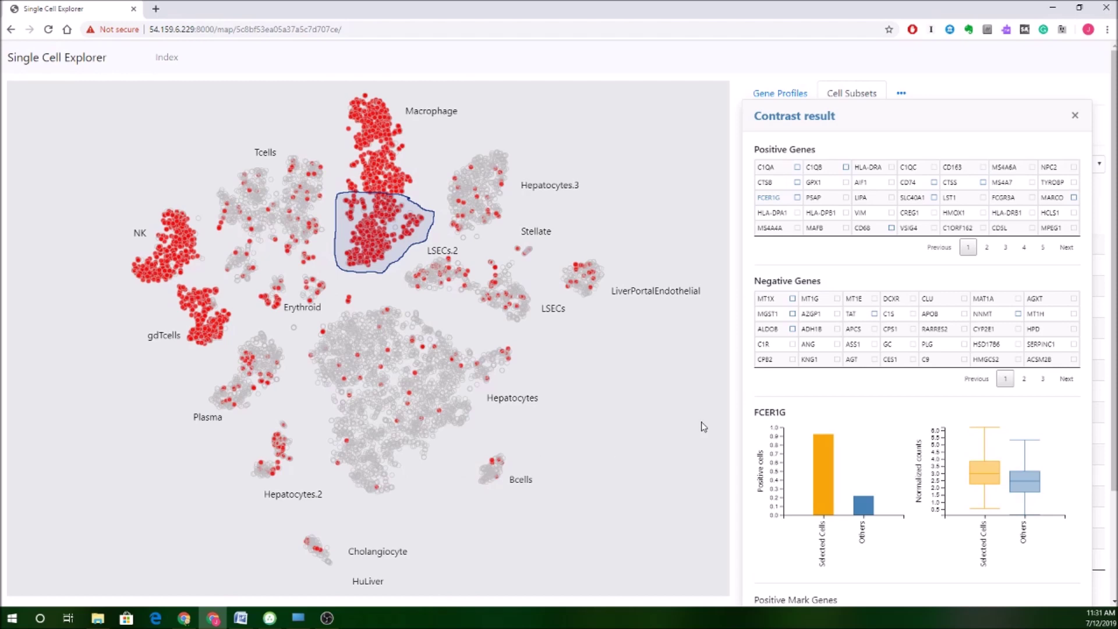
pyautogui.click(767, 173)
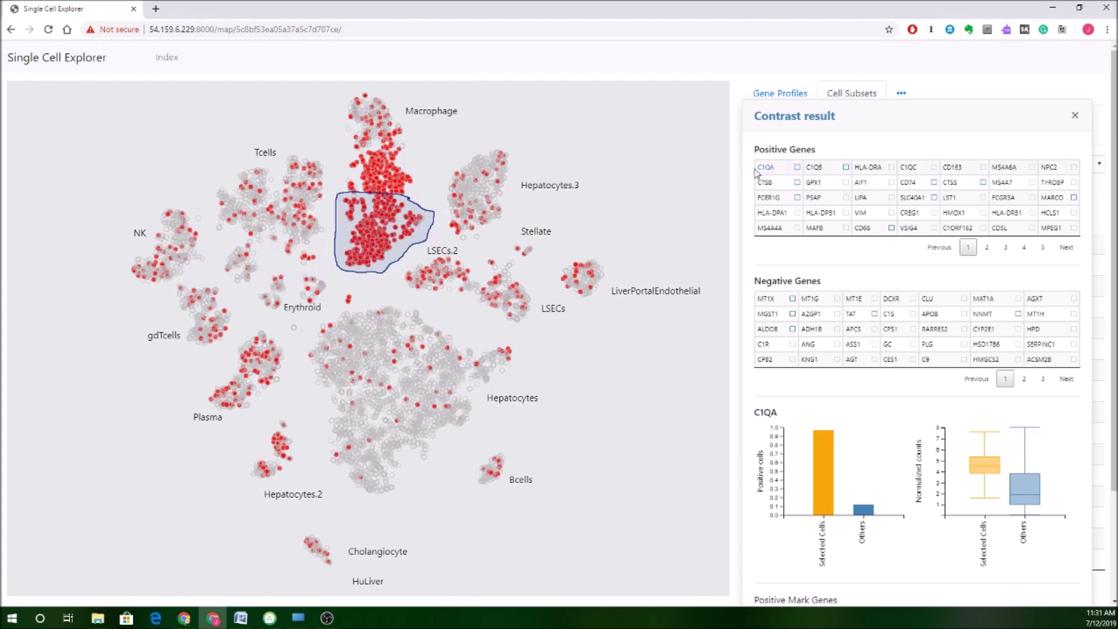
# Step: Tick C1QA, C1QB and MARCO as positive markers, then view negative gene TAT
pyautogui.click(797, 168)
pyautogui.click(815, 168)
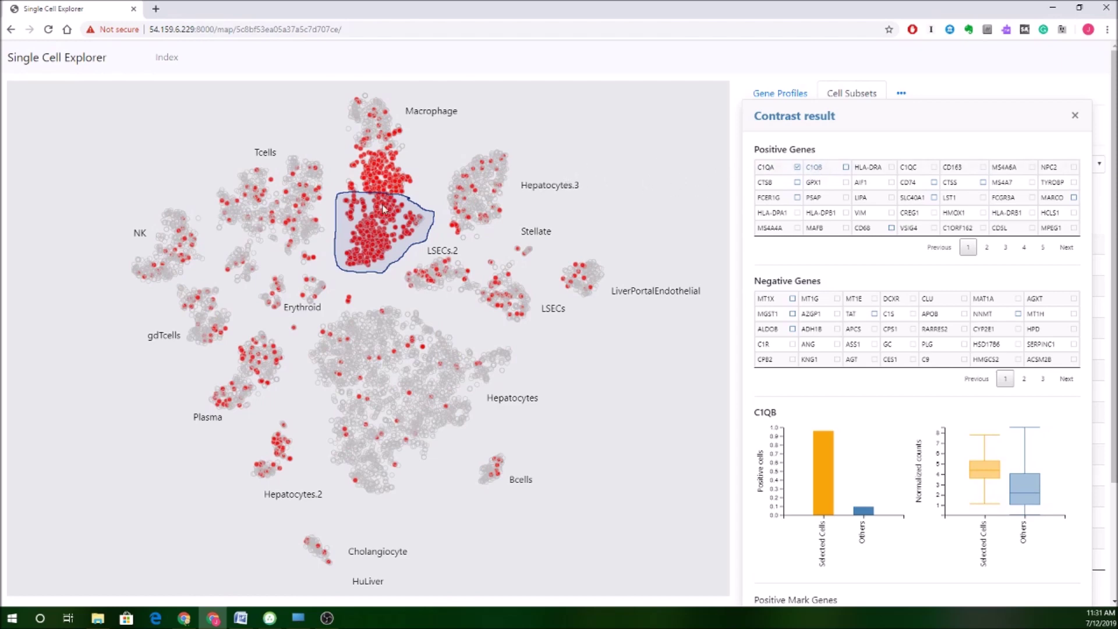
pyautogui.click(846, 168)
pyautogui.click(1049, 201)
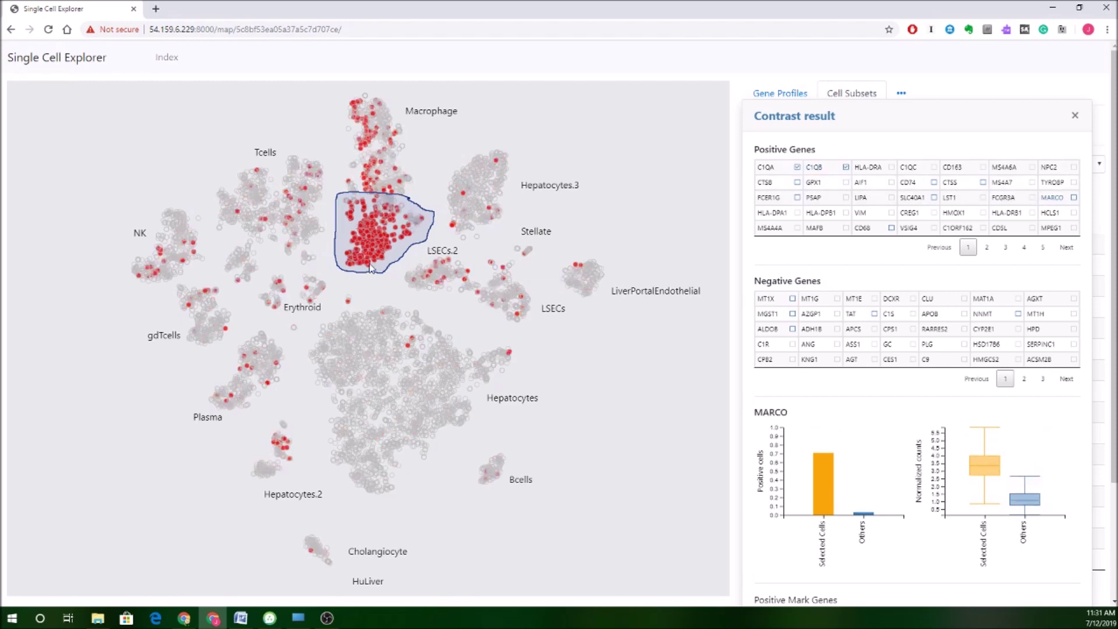
pyautogui.click(1074, 198)
pyautogui.click(852, 316)
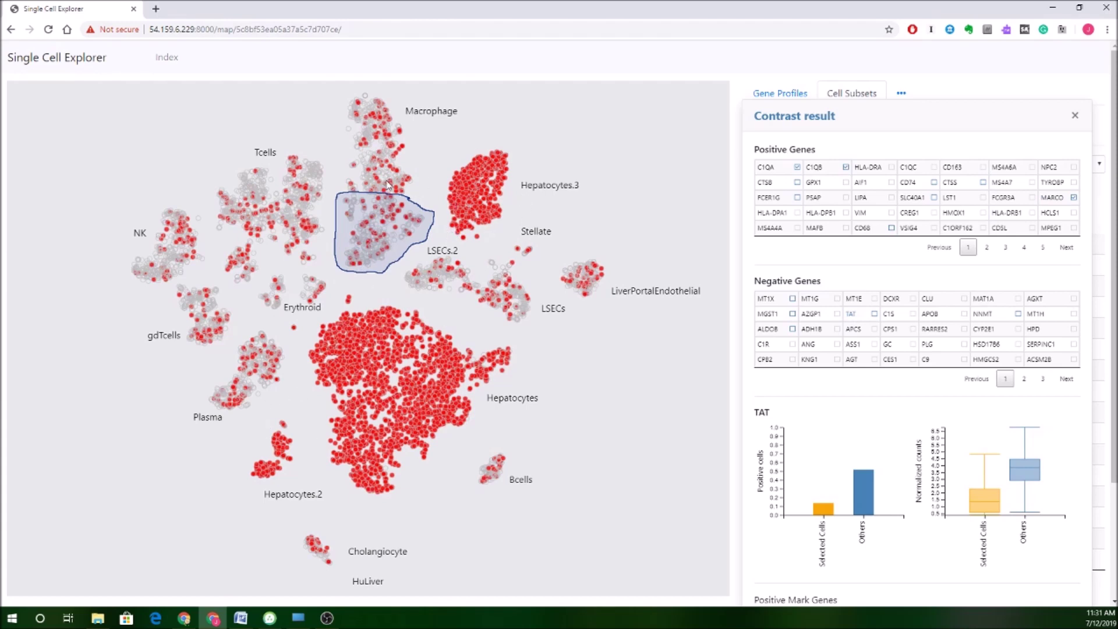
# Step: Preview negative genes AGT, MT1E and CLU, then scroll down to the Positive Mark Genes field
pyautogui.click(850, 358)
pyautogui.click(857, 299)
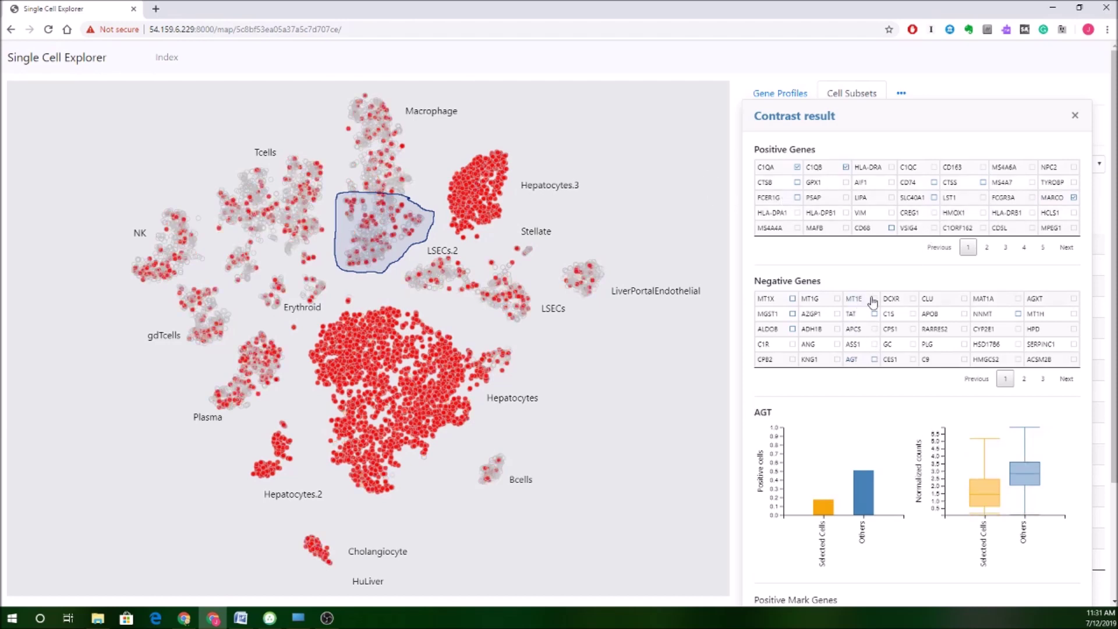
pyautogui.click(926, 301)
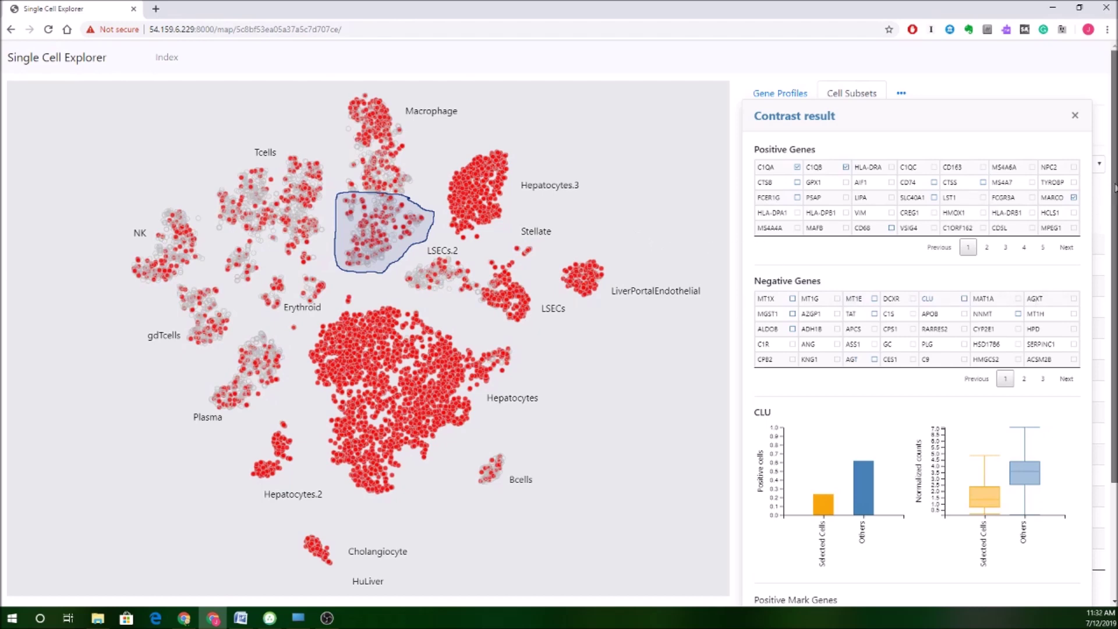
pyautogui.moveTo(1109, 192); pyautogui.dragTo(1109, 318)
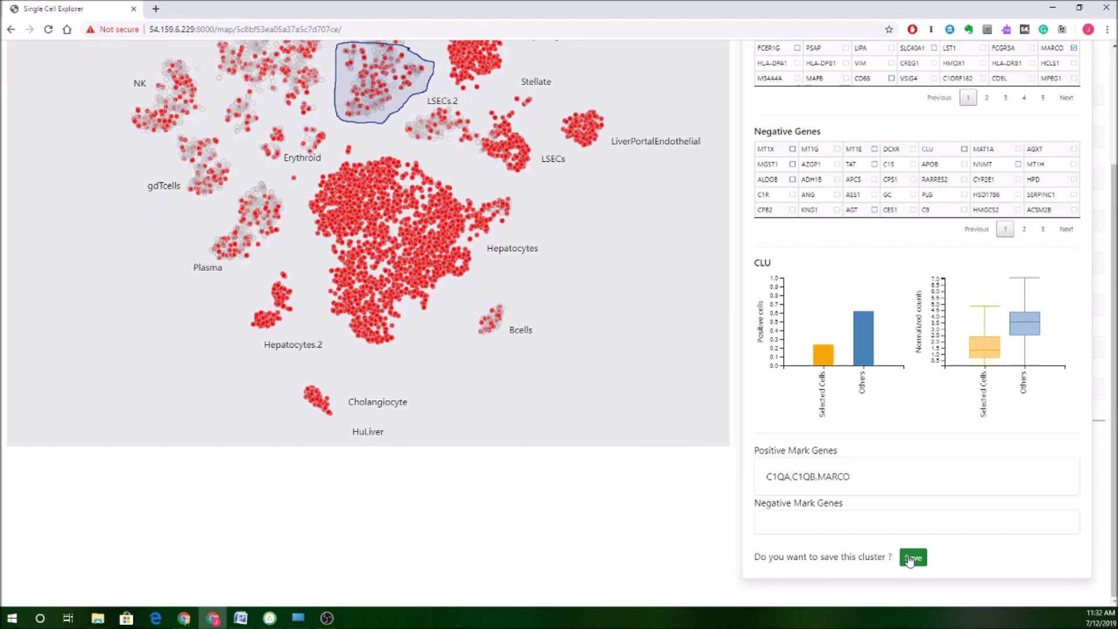
# Step: In the Cluster Editor, add the comment 'Anti-inflammatory macs in criginal paper'
pyautogui.click(912, 558)
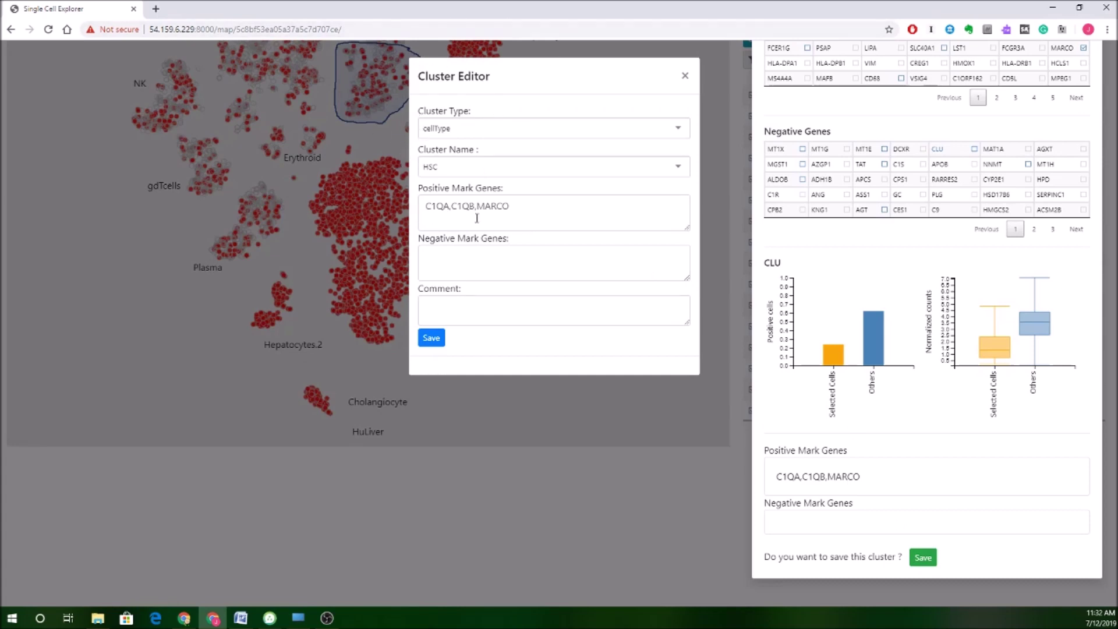
pyautogui.click(481, 318)
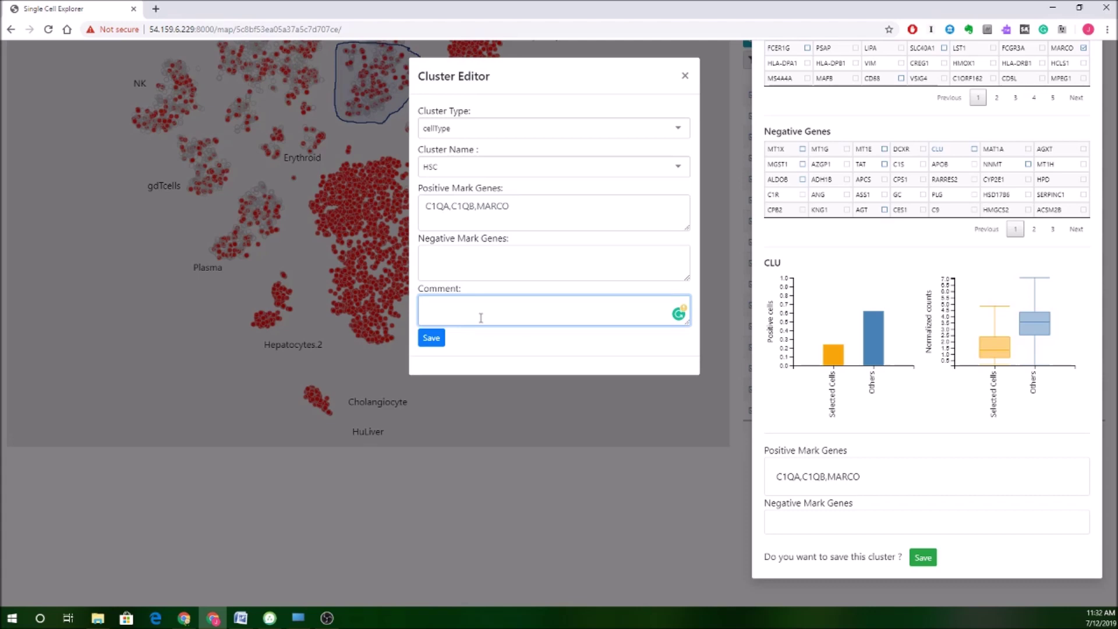
pyautogui.write('Anti-inflammatory macs in c')
pyautogui.write('riginal paper')
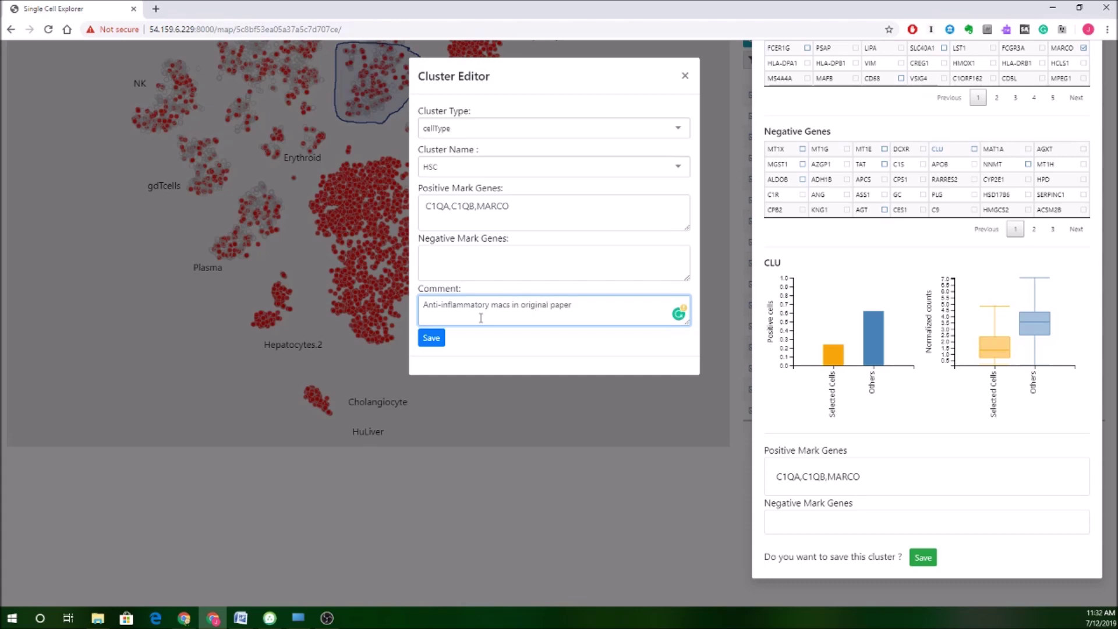
# Step: Replace the HSC cluster name with new name Anti-inflammatory Mac and save the cluster
pyautogui.click(483, 167)
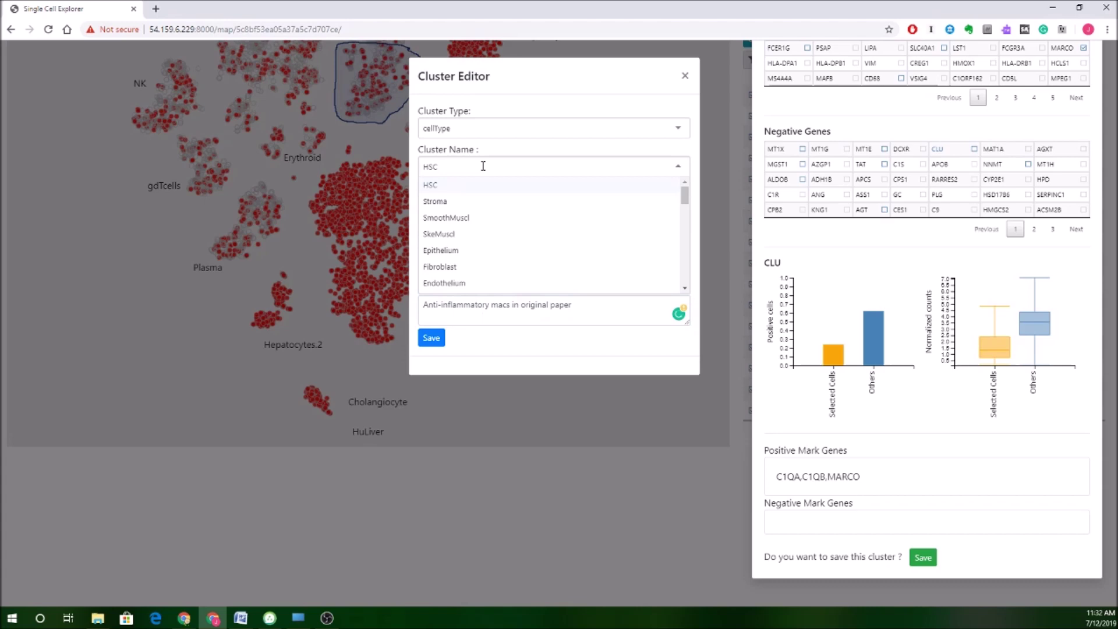
pyautogui.moveTo(686, 196)
pyautogui.mouseDown()
pyautogui.moveTo(673, 283)
pyautogui.moveTo(671, 188)
pyautogui.mouseUp()
pyautogui.press('BackSpace')
pyautogui.press('BackSpace')
pyautogui.press('BackSpace')
pyautogui.write('Ant')
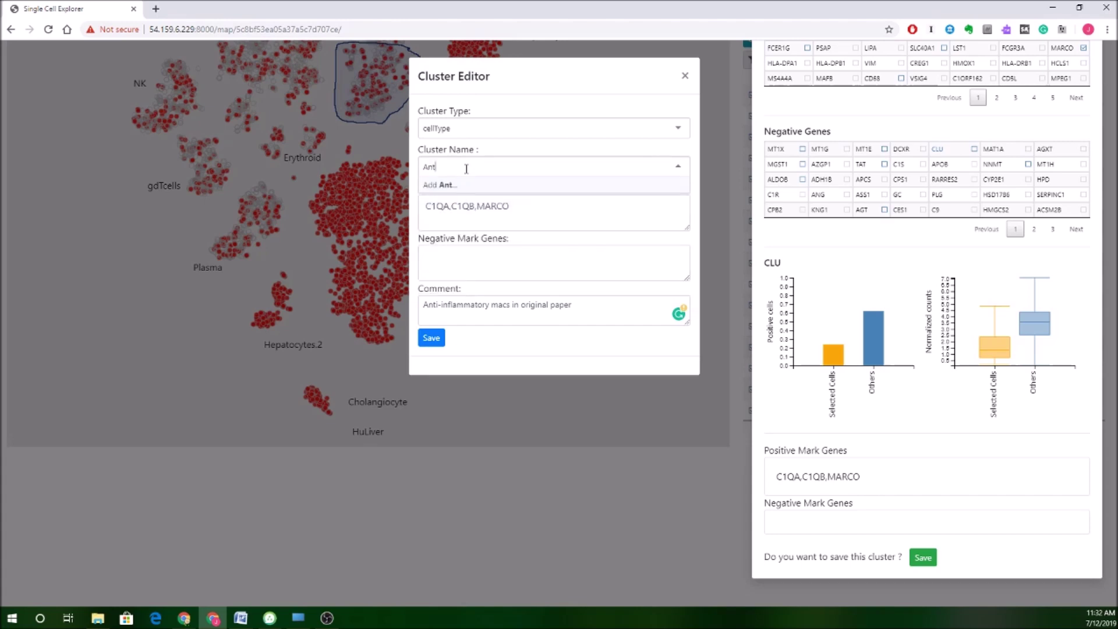
pyautogui.write('i-inflammatory Maco')
pyautogui.press('BackSpace')
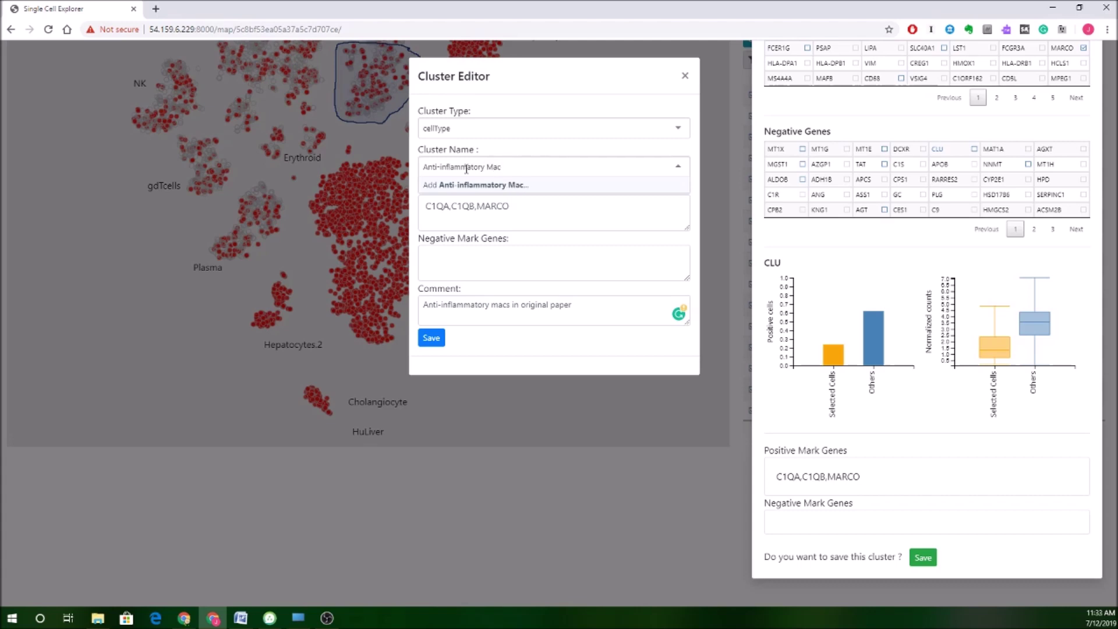
pyautogui.click(467, 184)
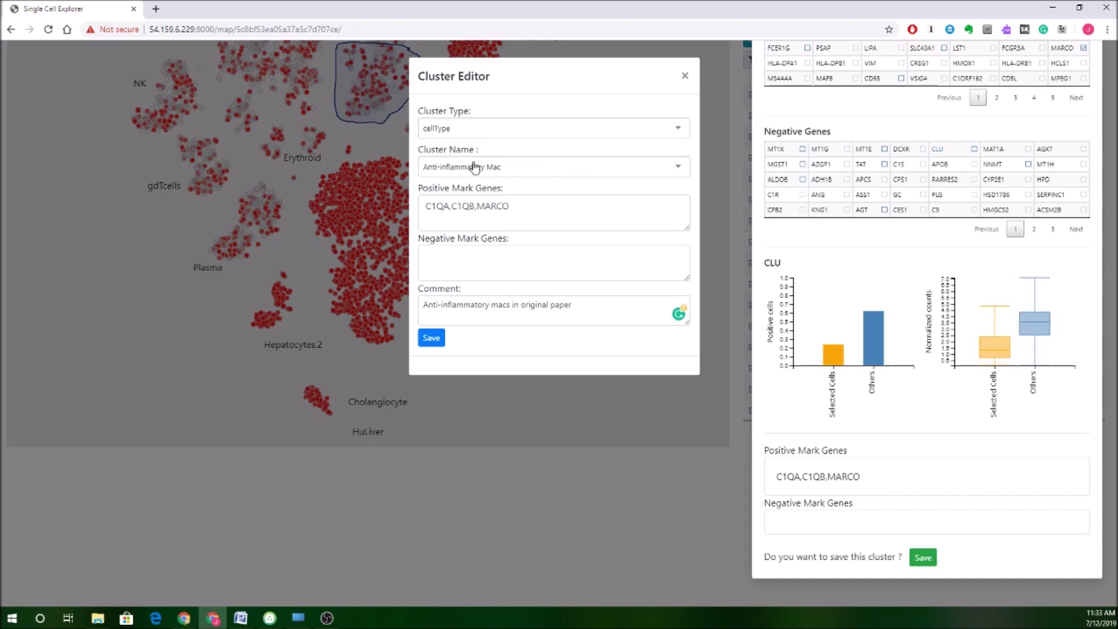
pyautogui.click(431, 343)
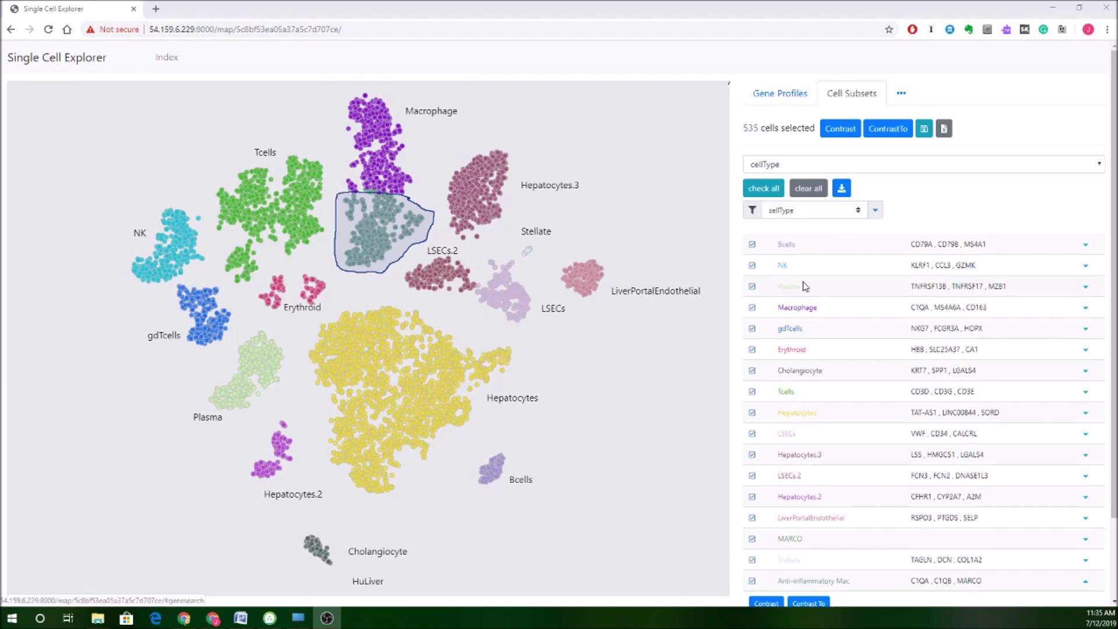
# Step: Place and confirm an Anti-inflammatory Mac label inside the lassoed cluster on the map
pyautogui.scroll(-1, 787, 512)
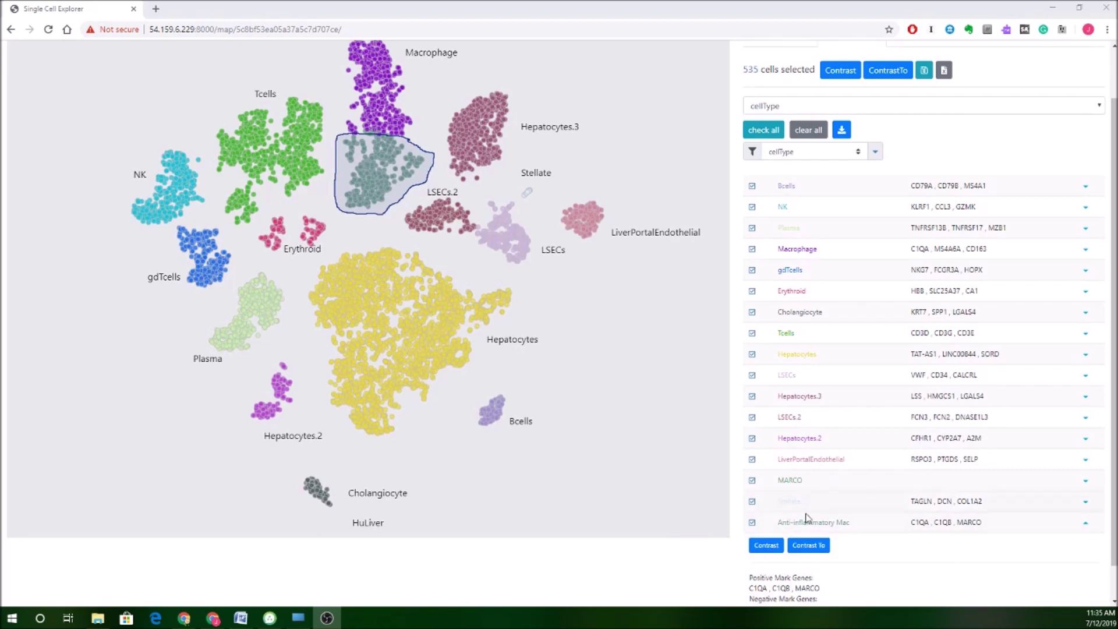
pyautogui.scroll(1, 487, 252)
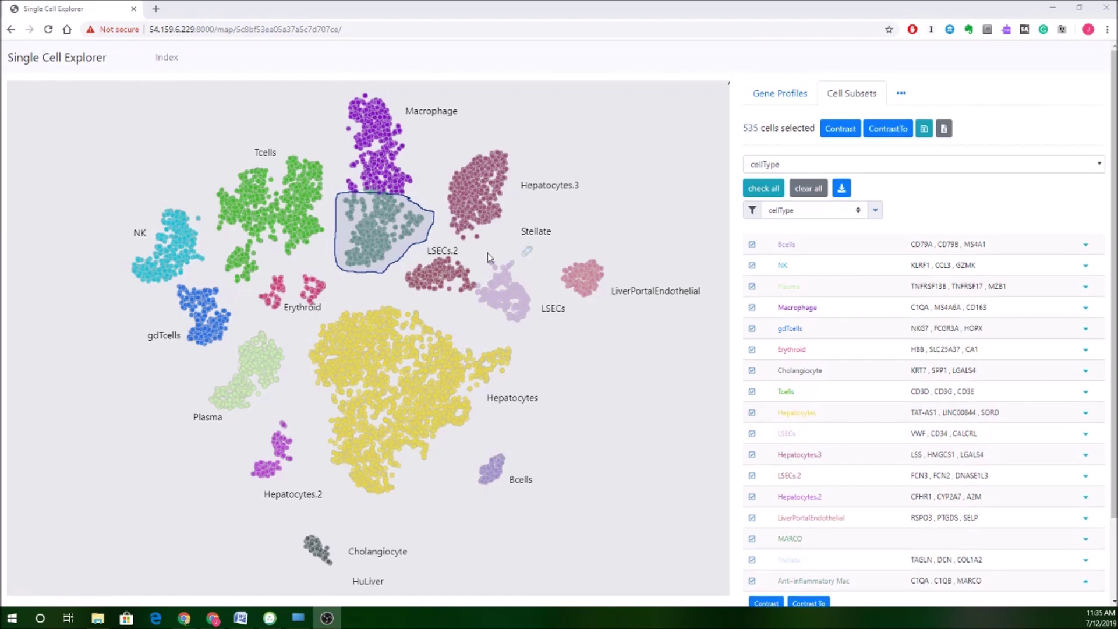
pyautogui.scroll(-1, 560, 372)
pyautogui.scroll(-1, 560, 372)
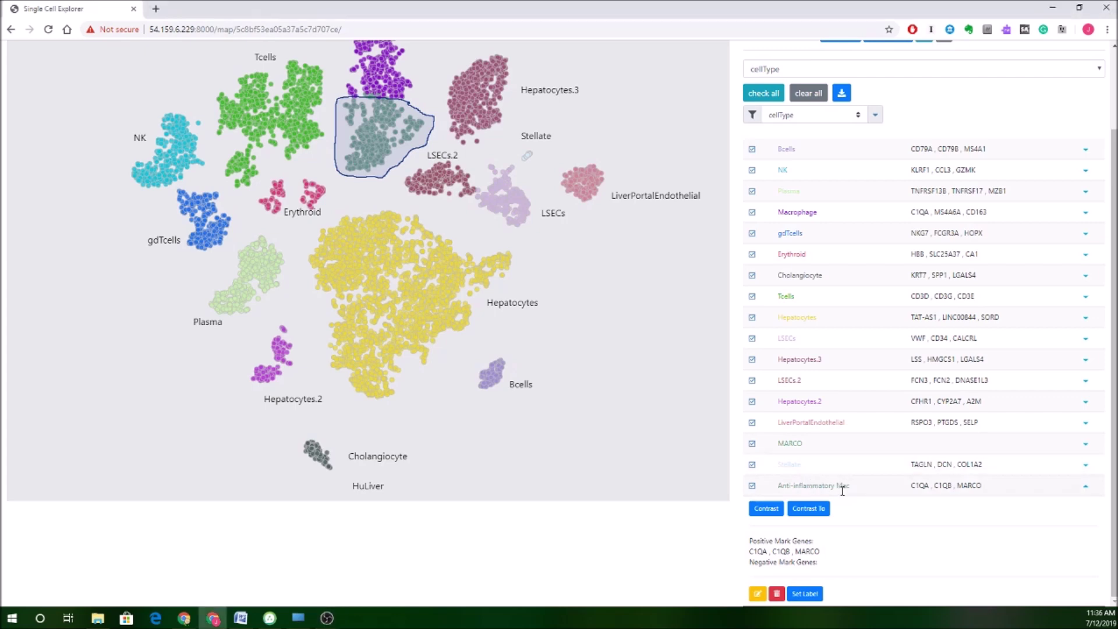
pyautogui.click(805, 593)
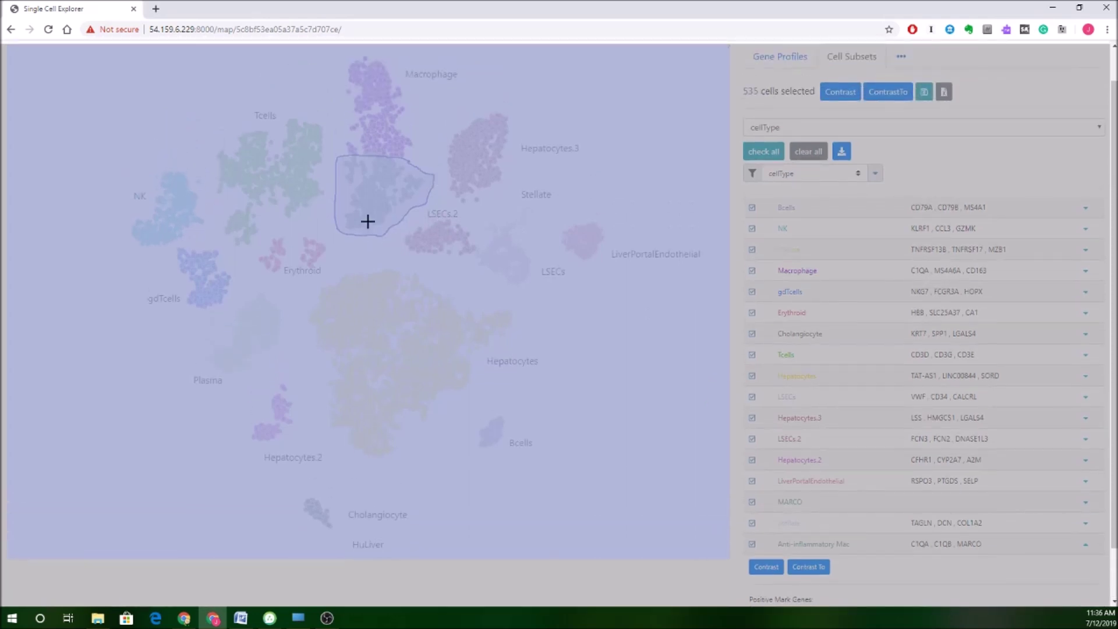
pyautogui.click(350, 194)
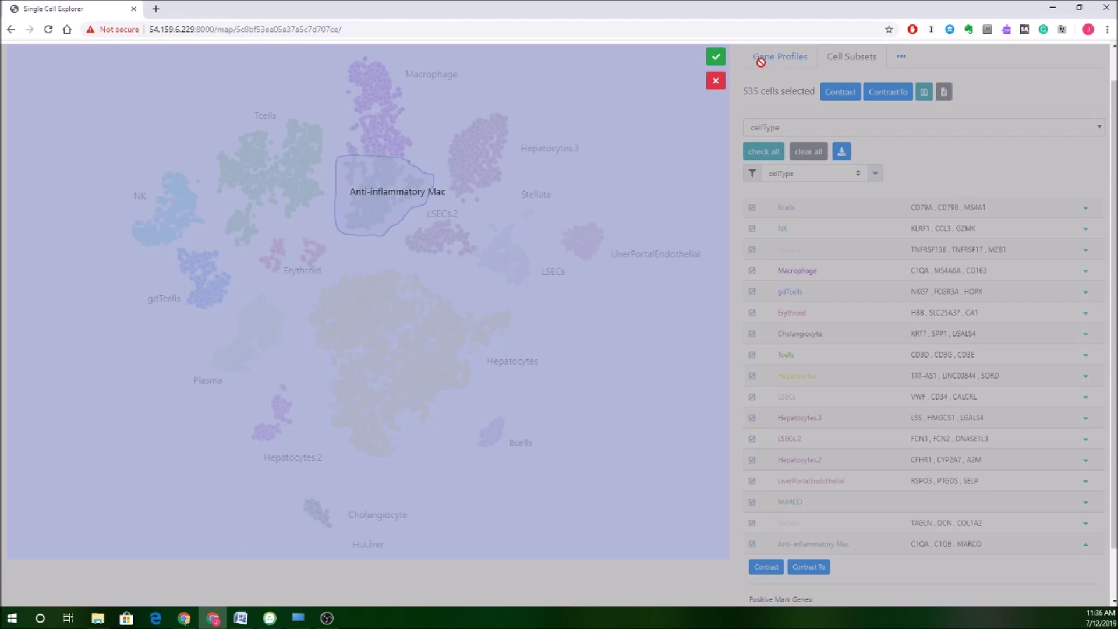
pyautogui.click(716, 58)
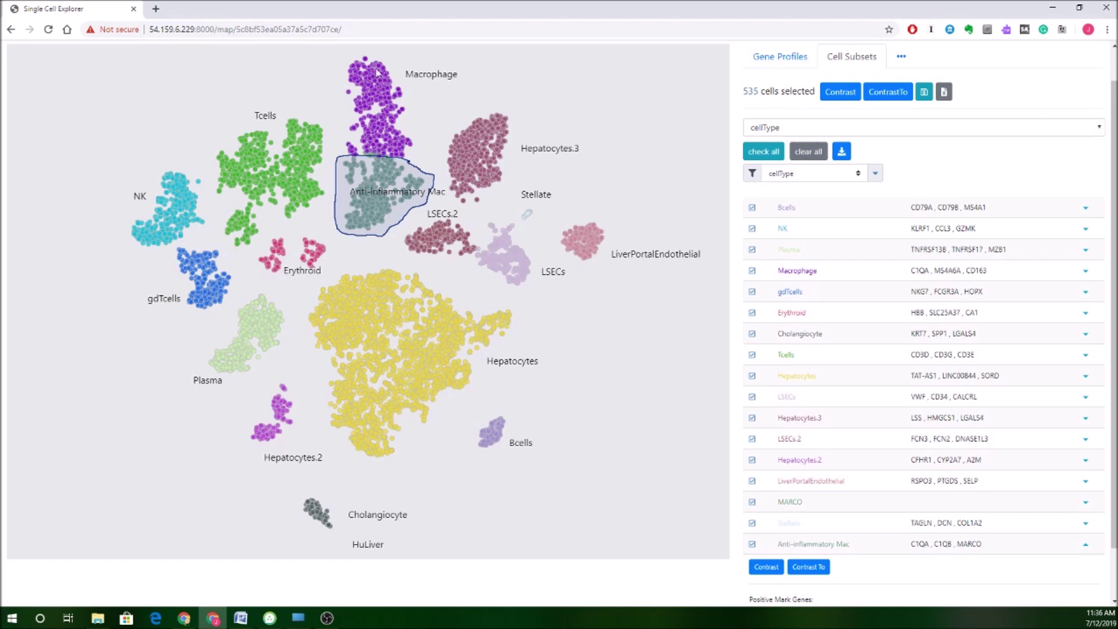
pyautogui.scroll(1, 431, 176)
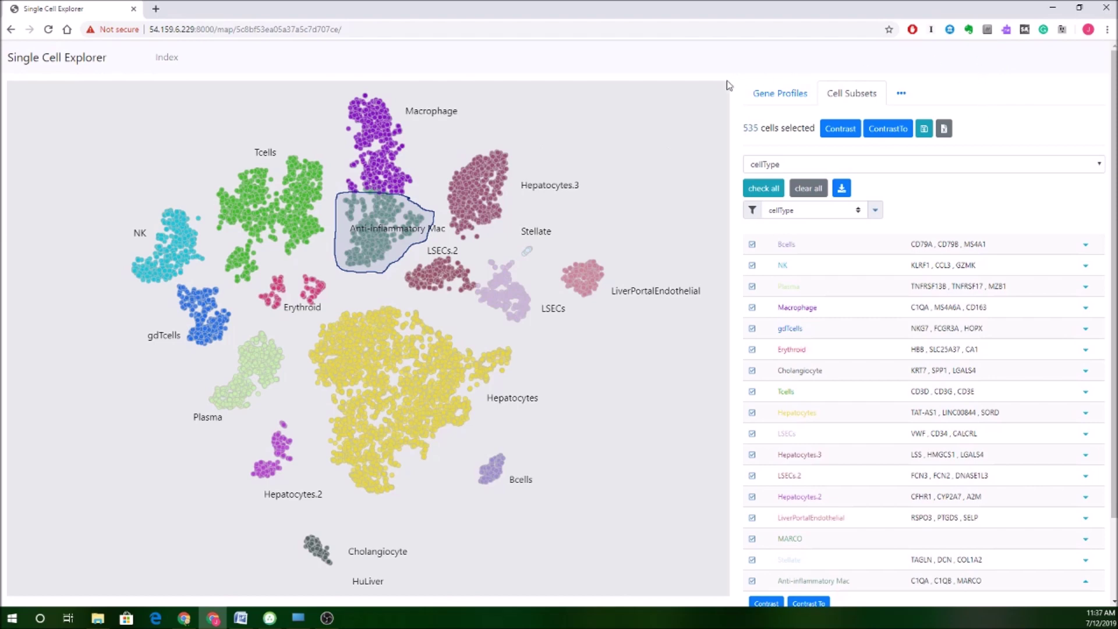
pyautogui.click(901, 98)
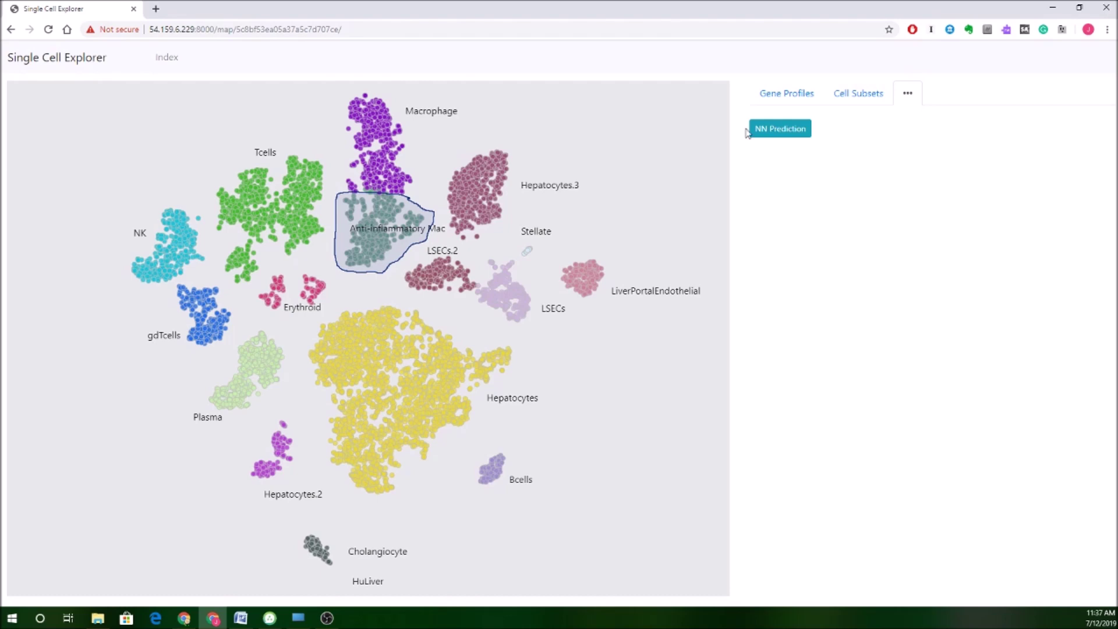
# Step: Choose the cellType model in the NN Prediction options
pyautogui.click(787, 133)
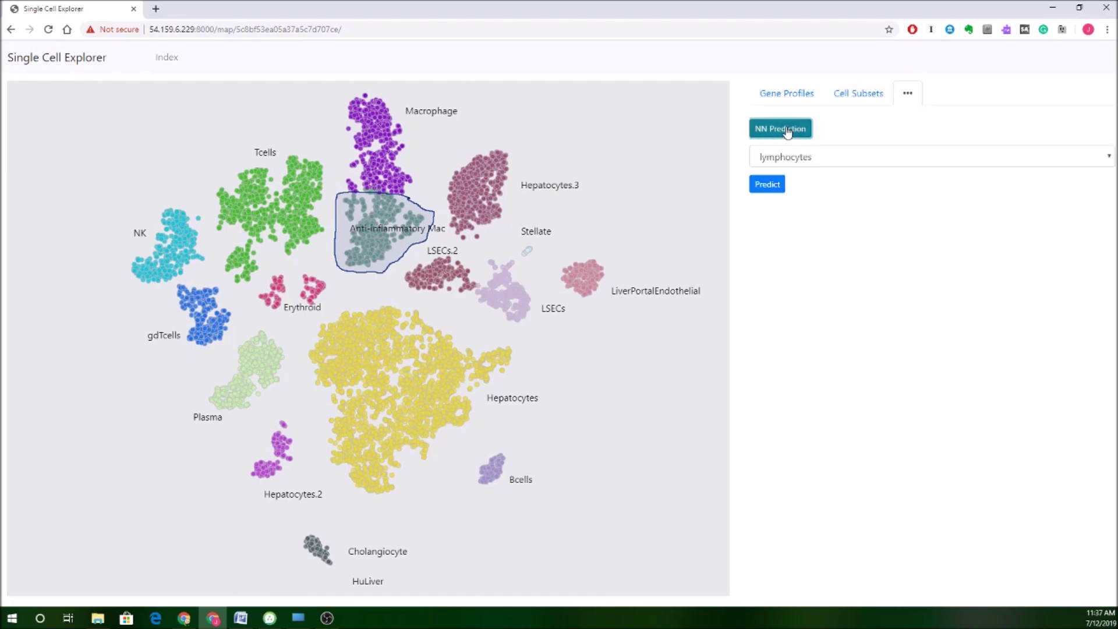
pyautogui.click(1109, 158)
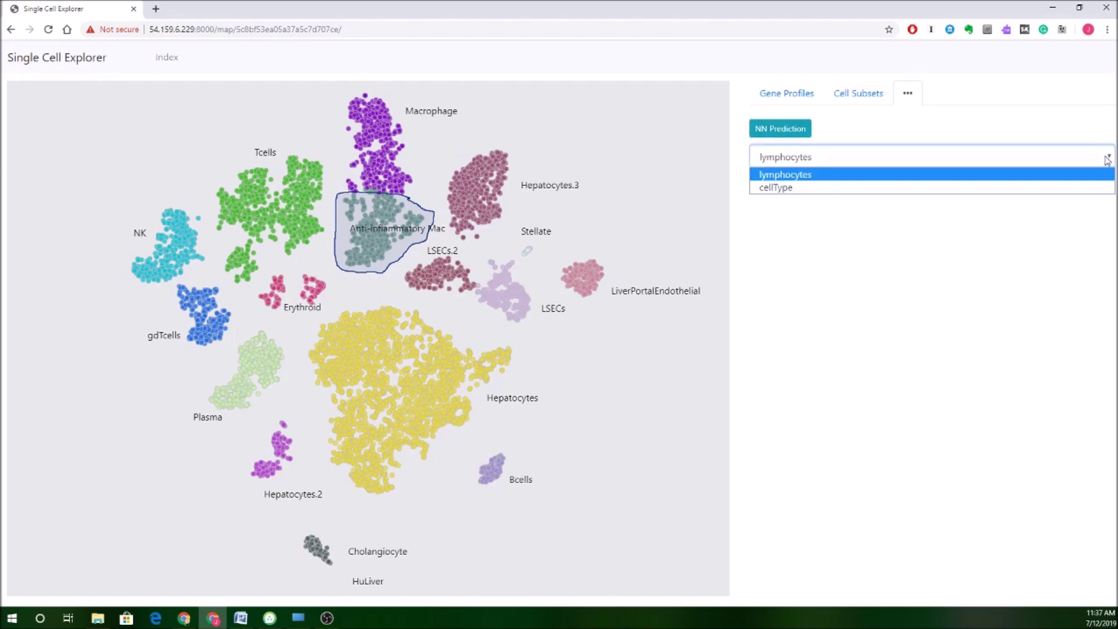
pyautogui.click(790, 189)
pyautogui.click(771, 189)
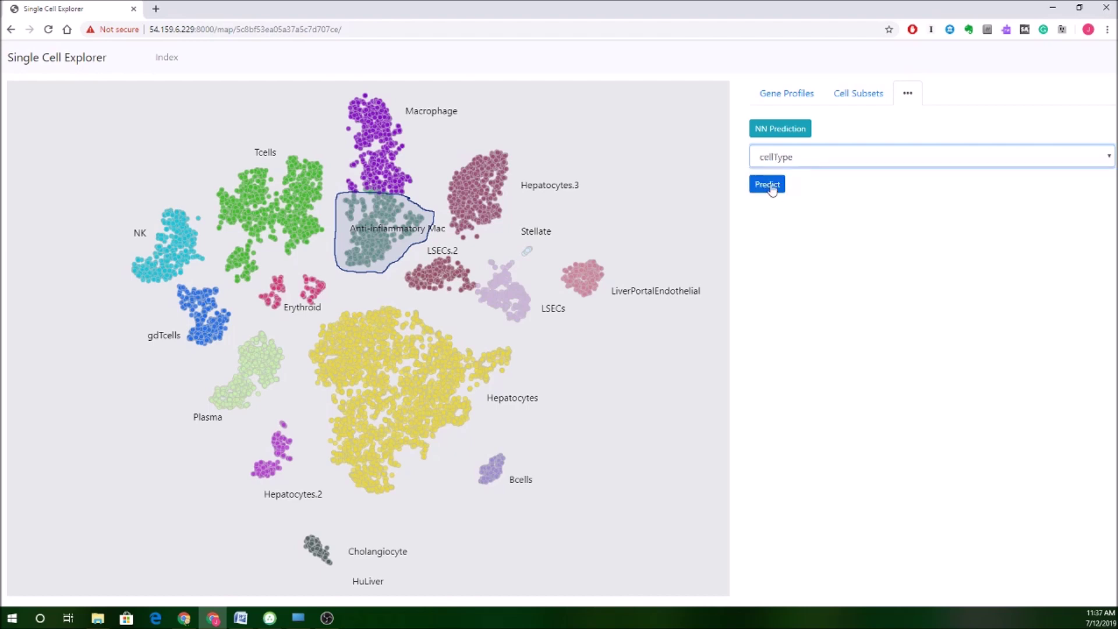
# Step: Run the cellType NN prediction and clear the lasso selection from the map
pyautogui.click(772, 187)
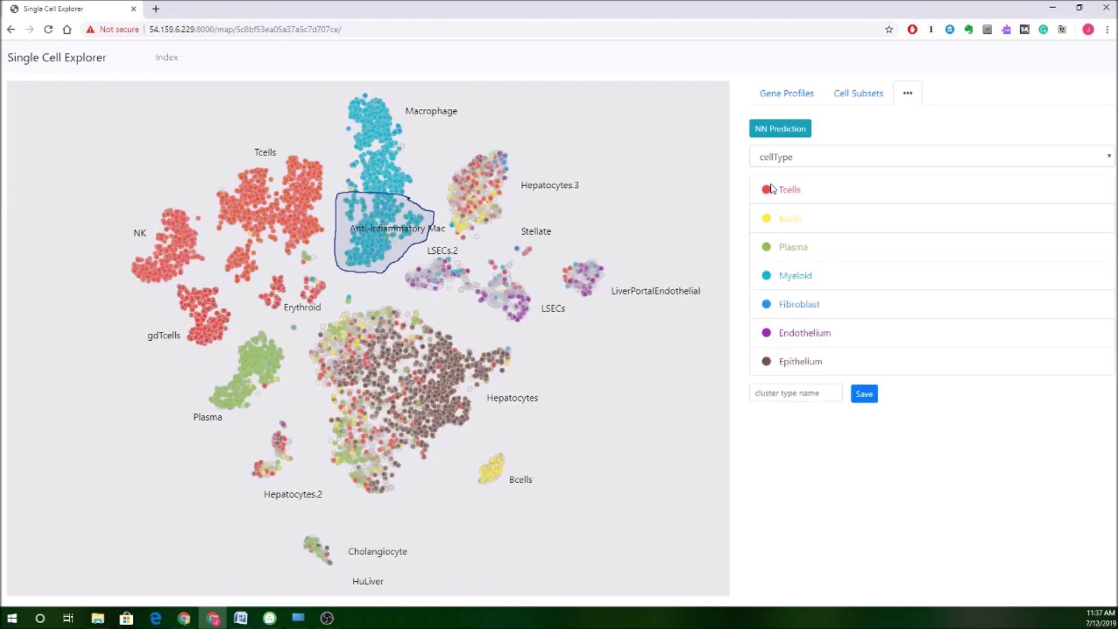
pyautogui.click(629, 136)
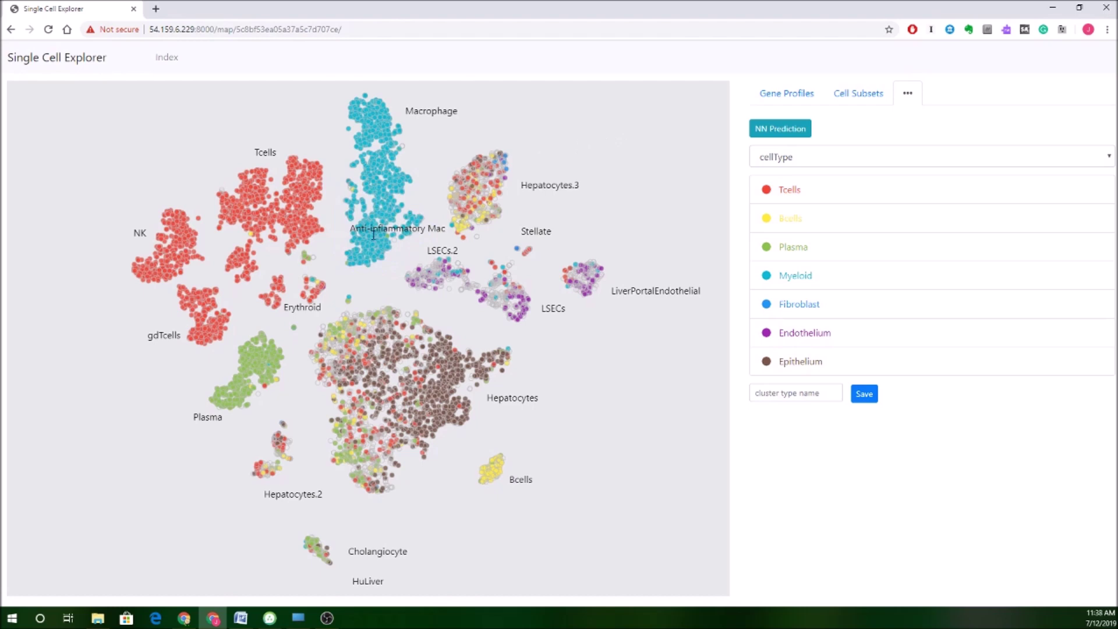